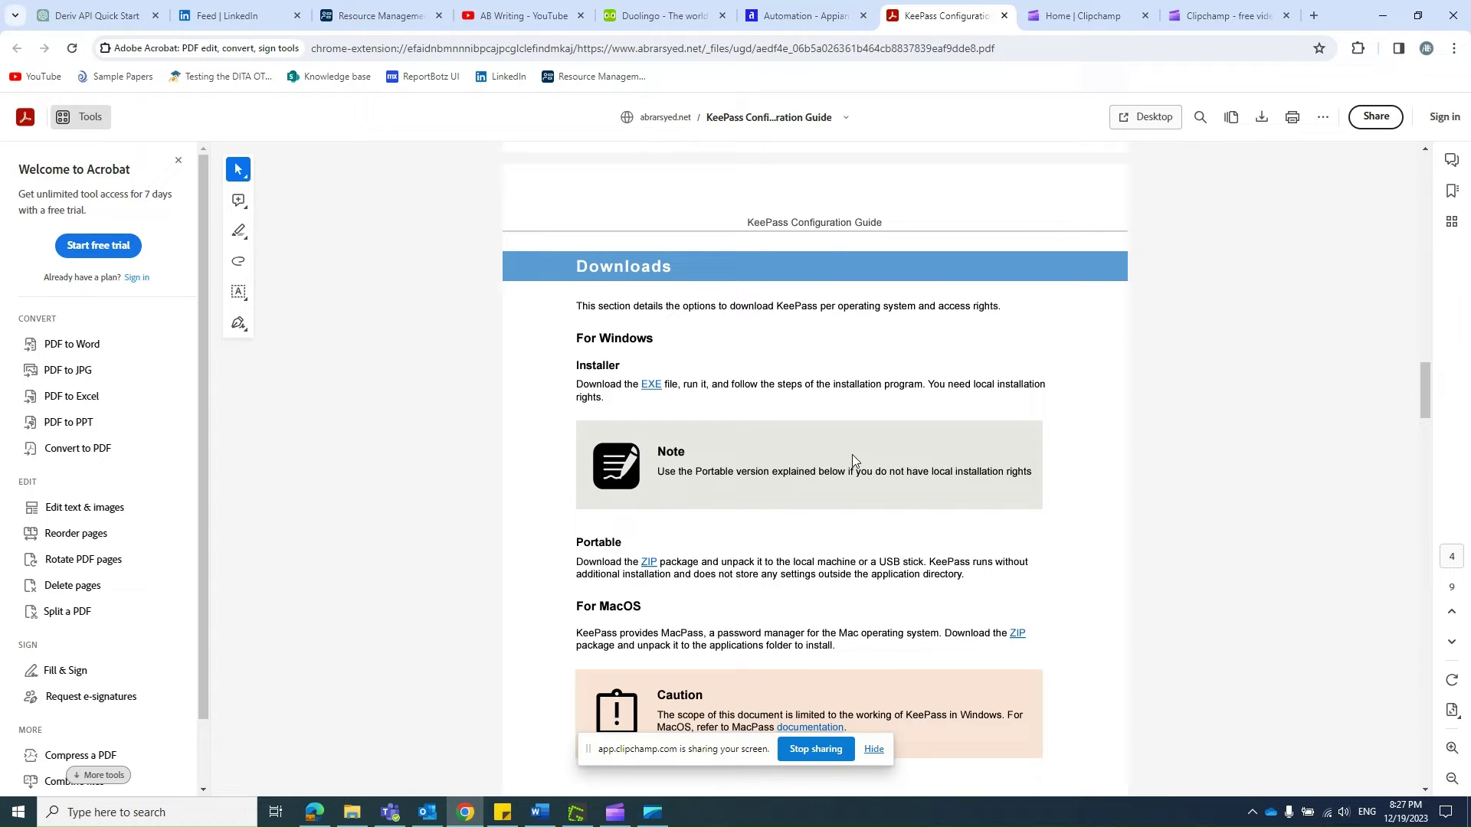
- Switch to the blank Word document and apply the Normal style to its empty paragraph
left_click(541, 812)
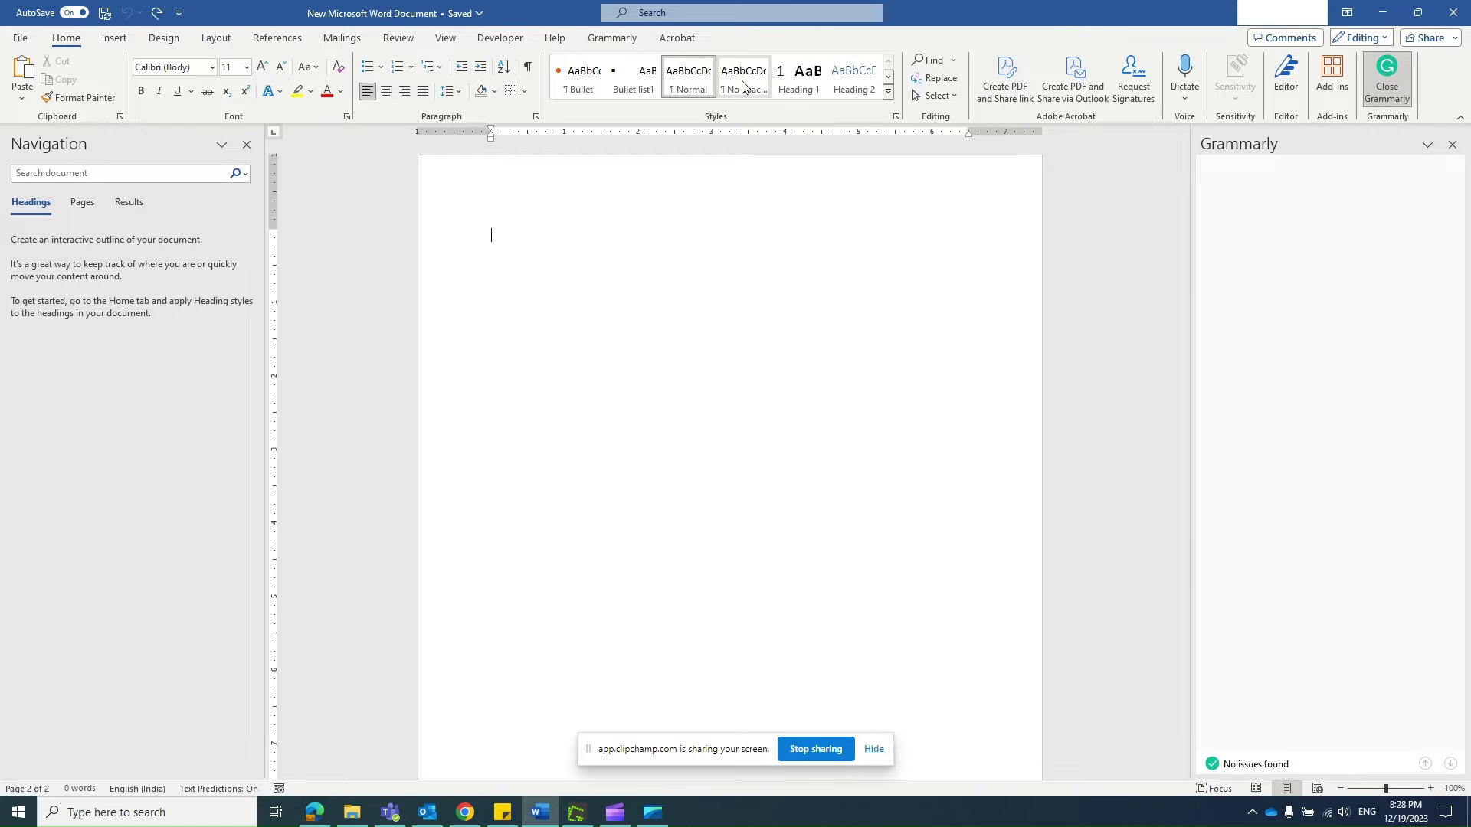
left_click(703, 82)
- Open Modify Style for Heading 1 and bring up its Borders and Shading settings
right_click(796, 90)
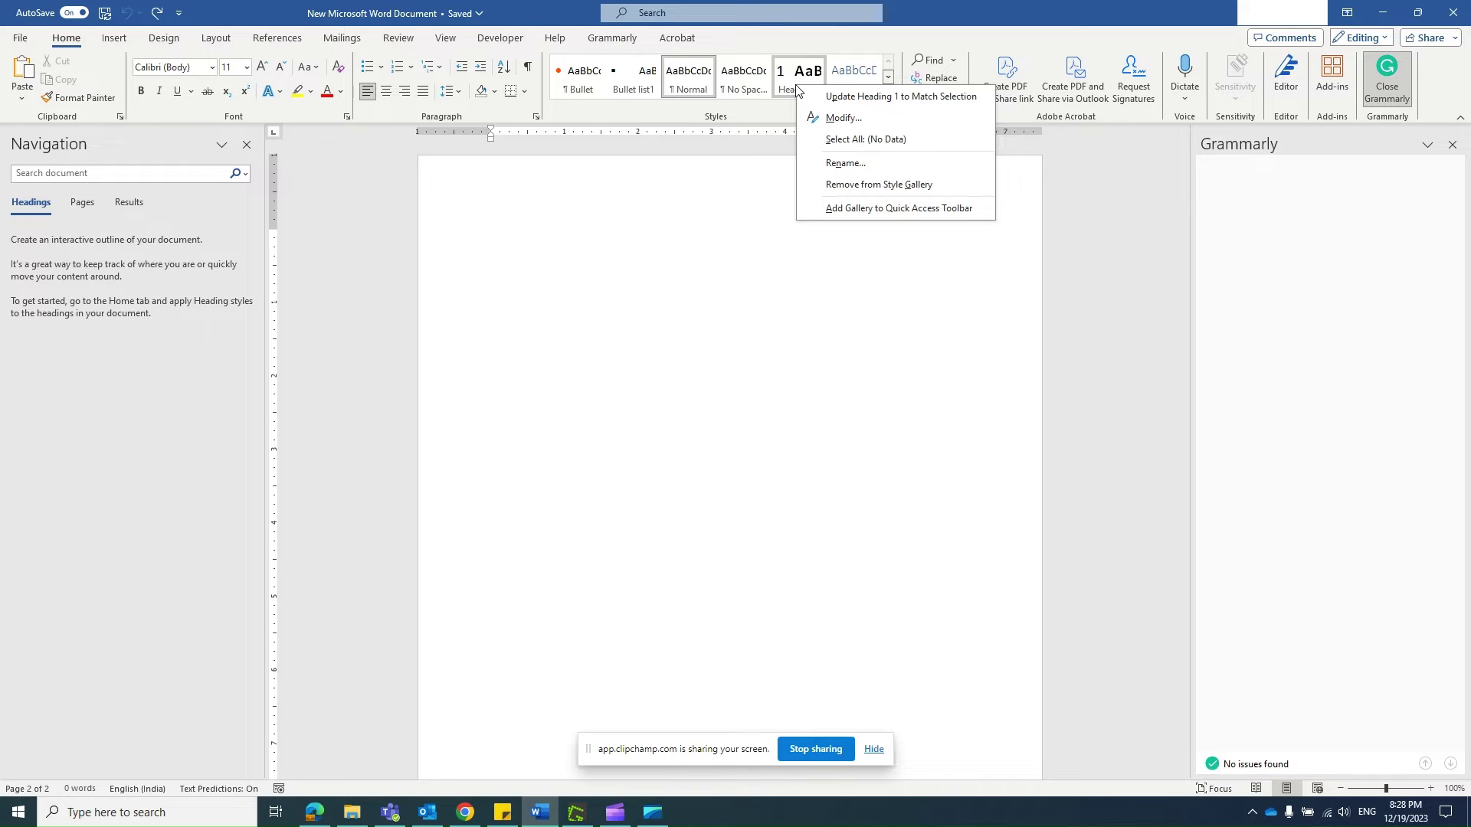
left_click(866, 123)
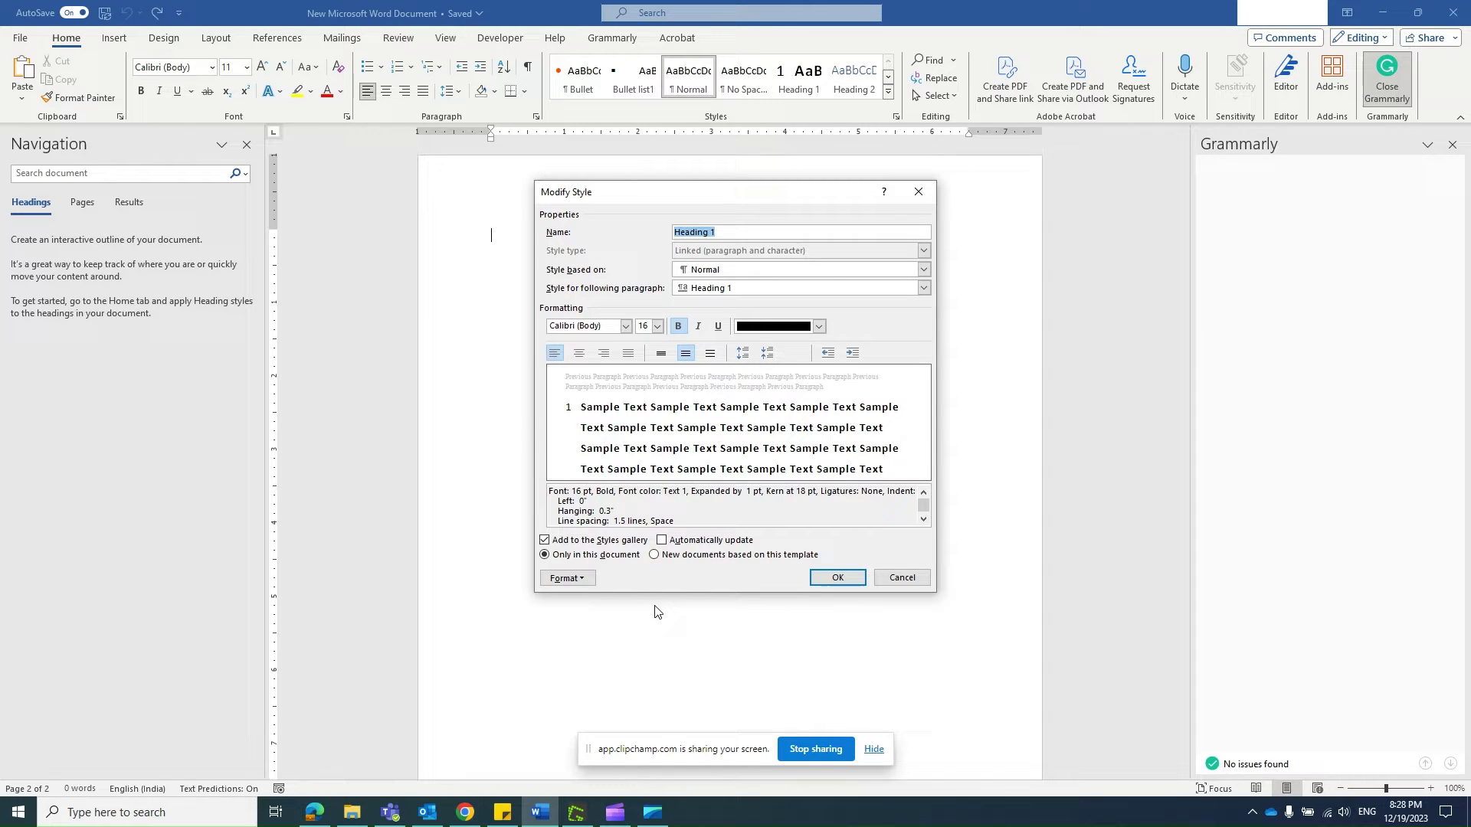
left_click(585, 581)
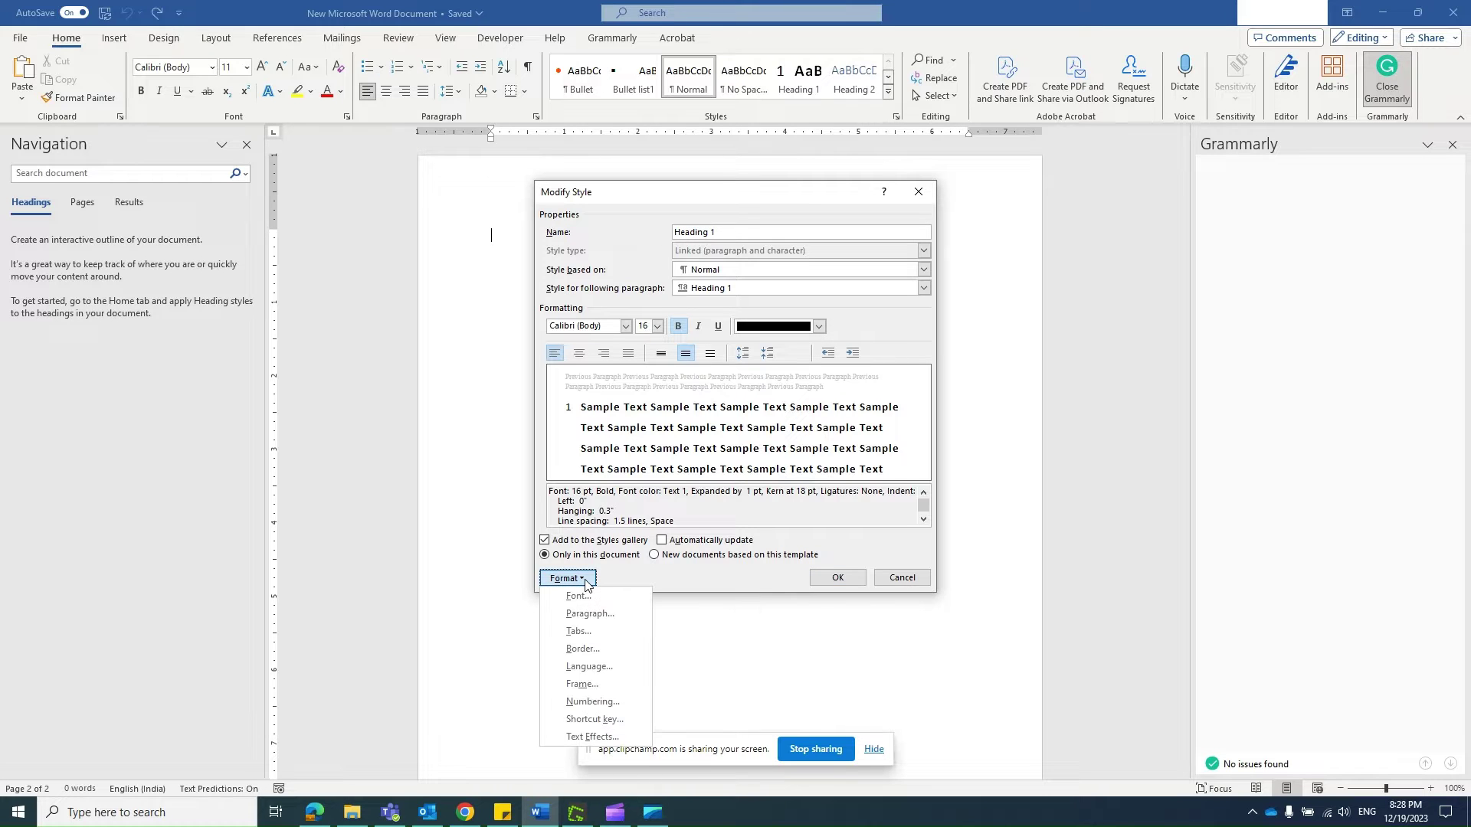
left_click(586, 651)
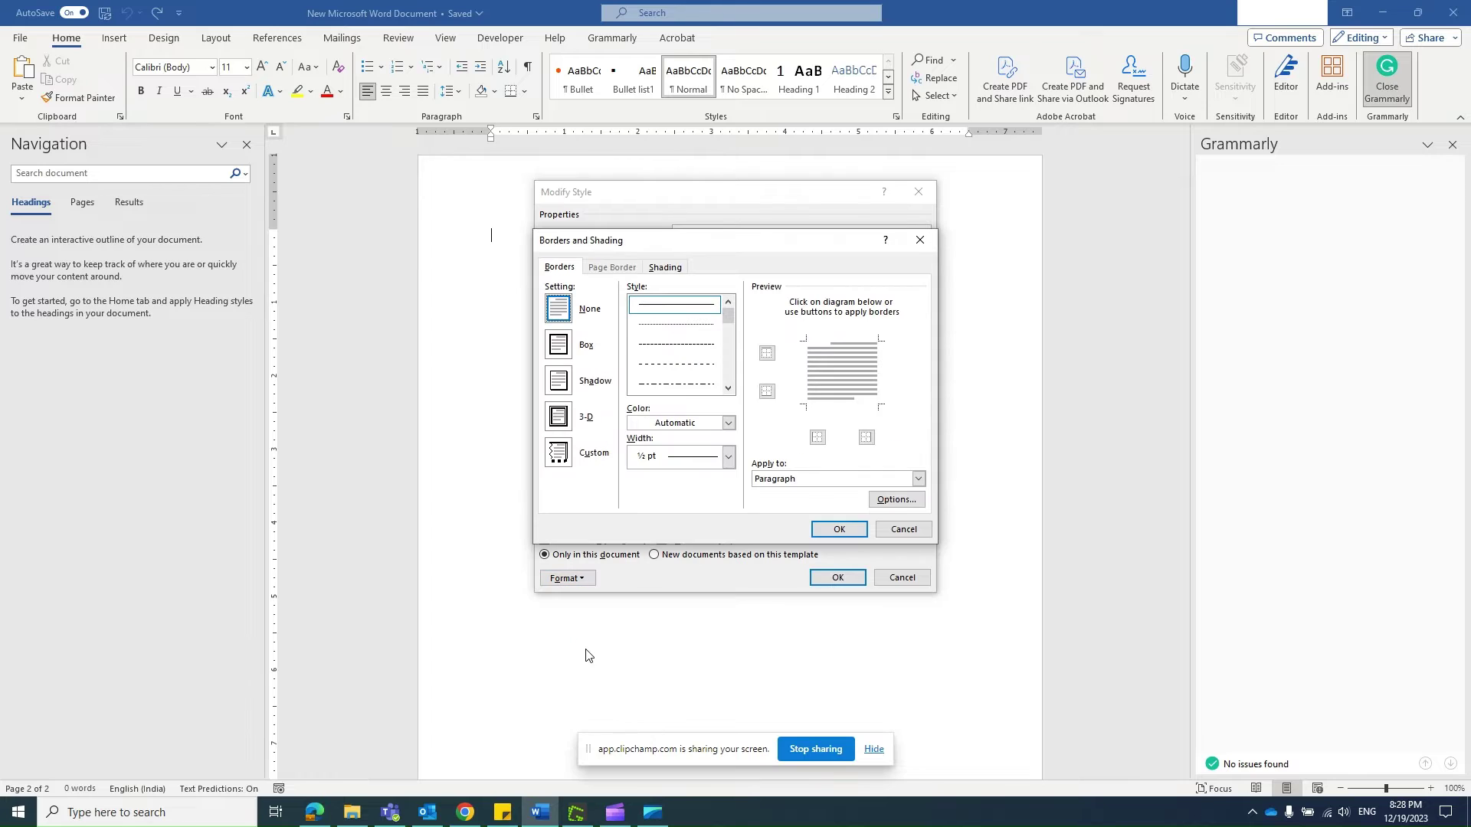
- Set Heading 1's paragraph shading fill to Blue, Accent 5
left_click(668, 274)
left_click(637, 304)
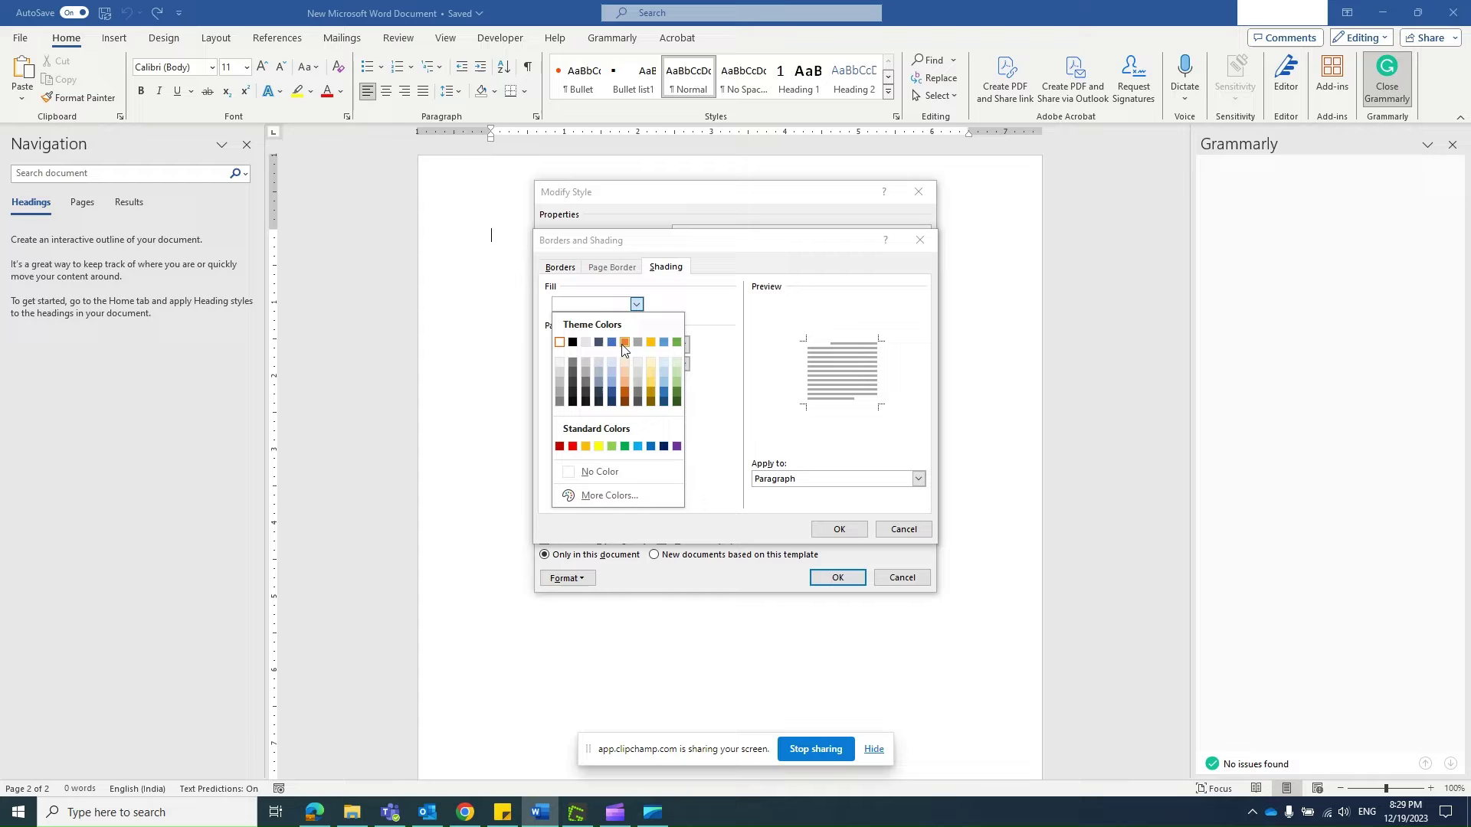
left_click(663, 344)
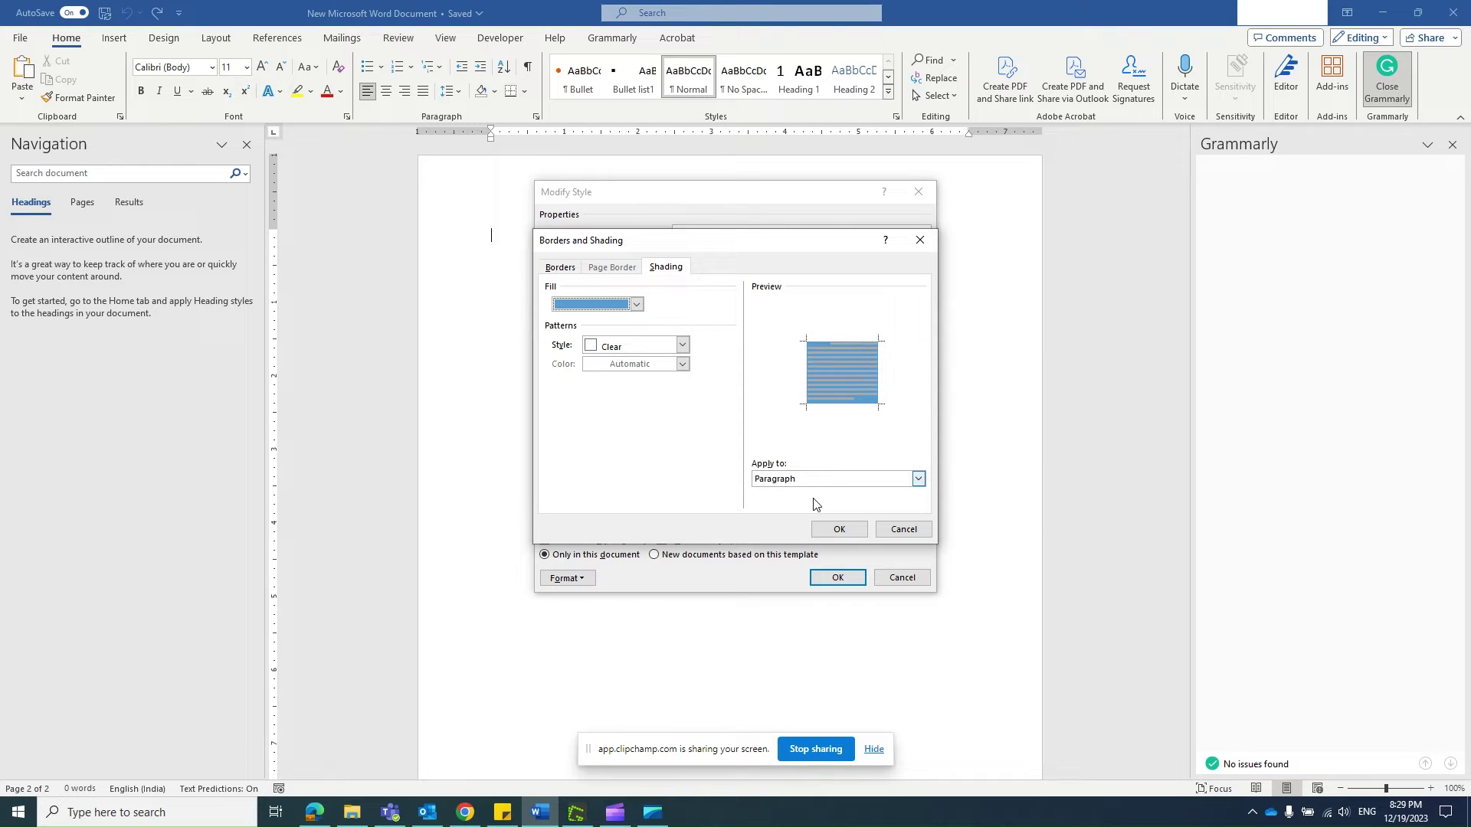
left_click(839, 530)
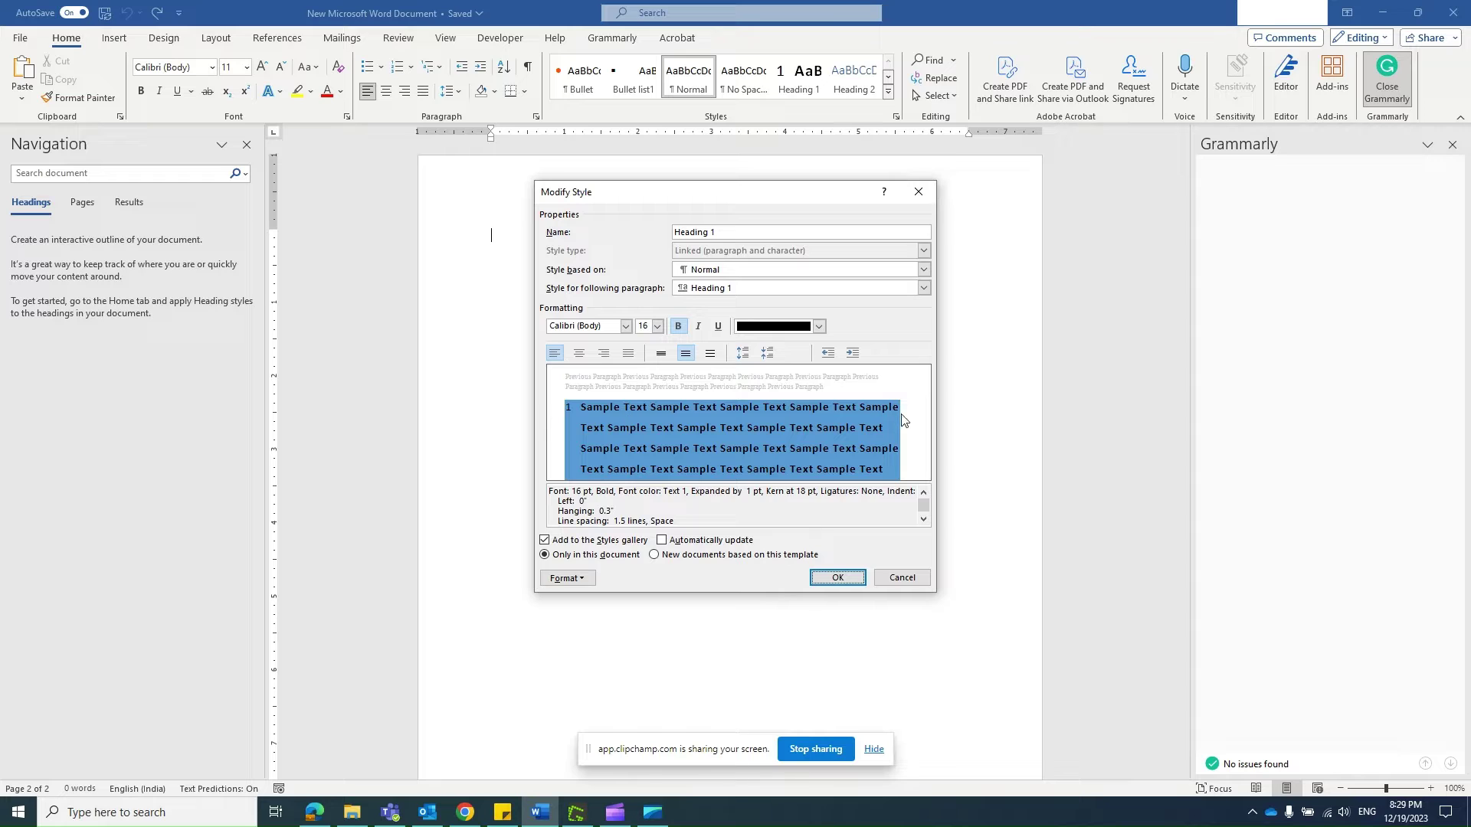
- Accept Heading 1's paragraph settings (0.3" hanging indent, 1.5 line spacing) and save the style
left_click(590, 581)
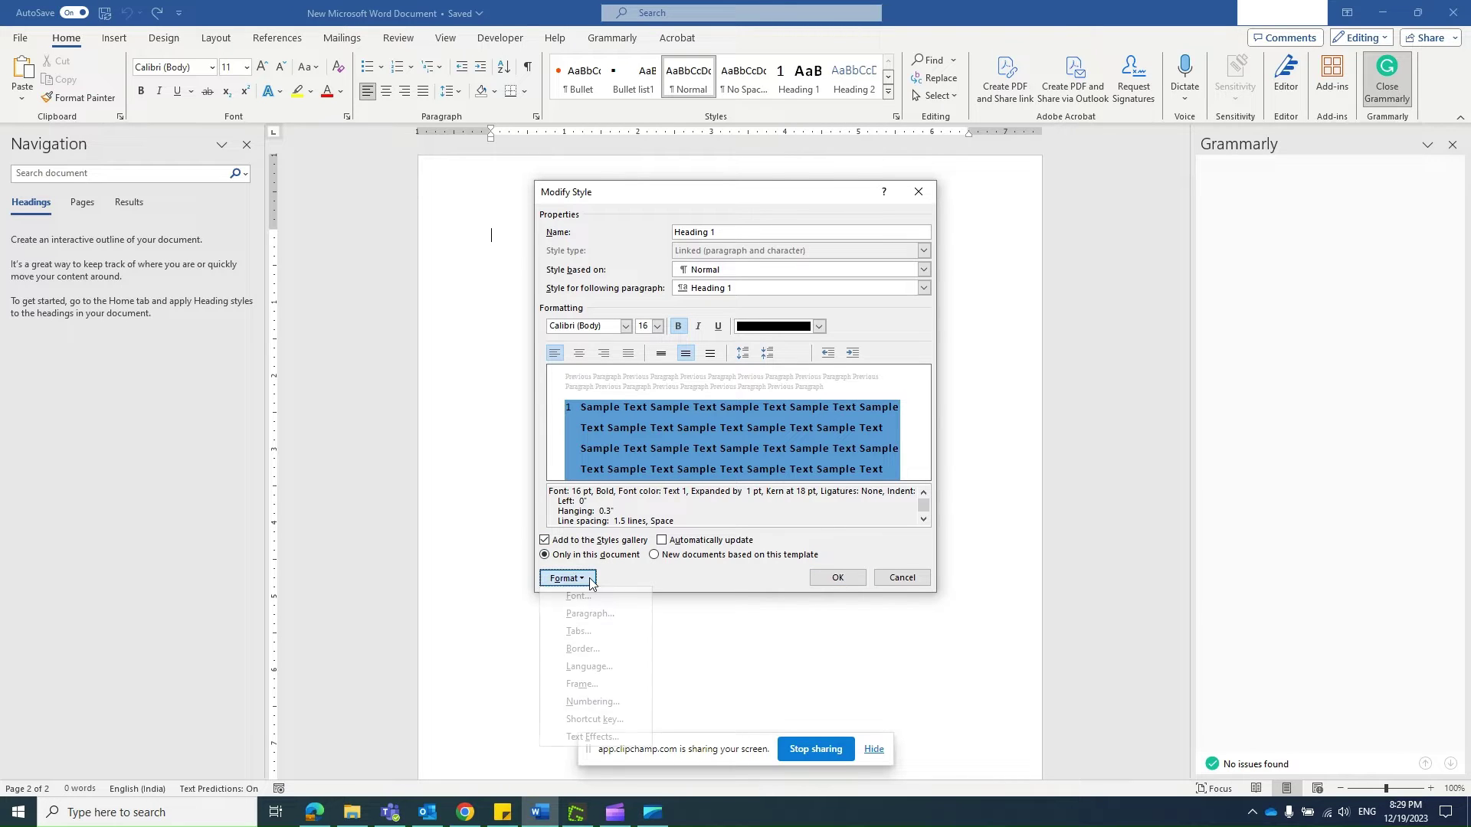
left_click(594, 619)
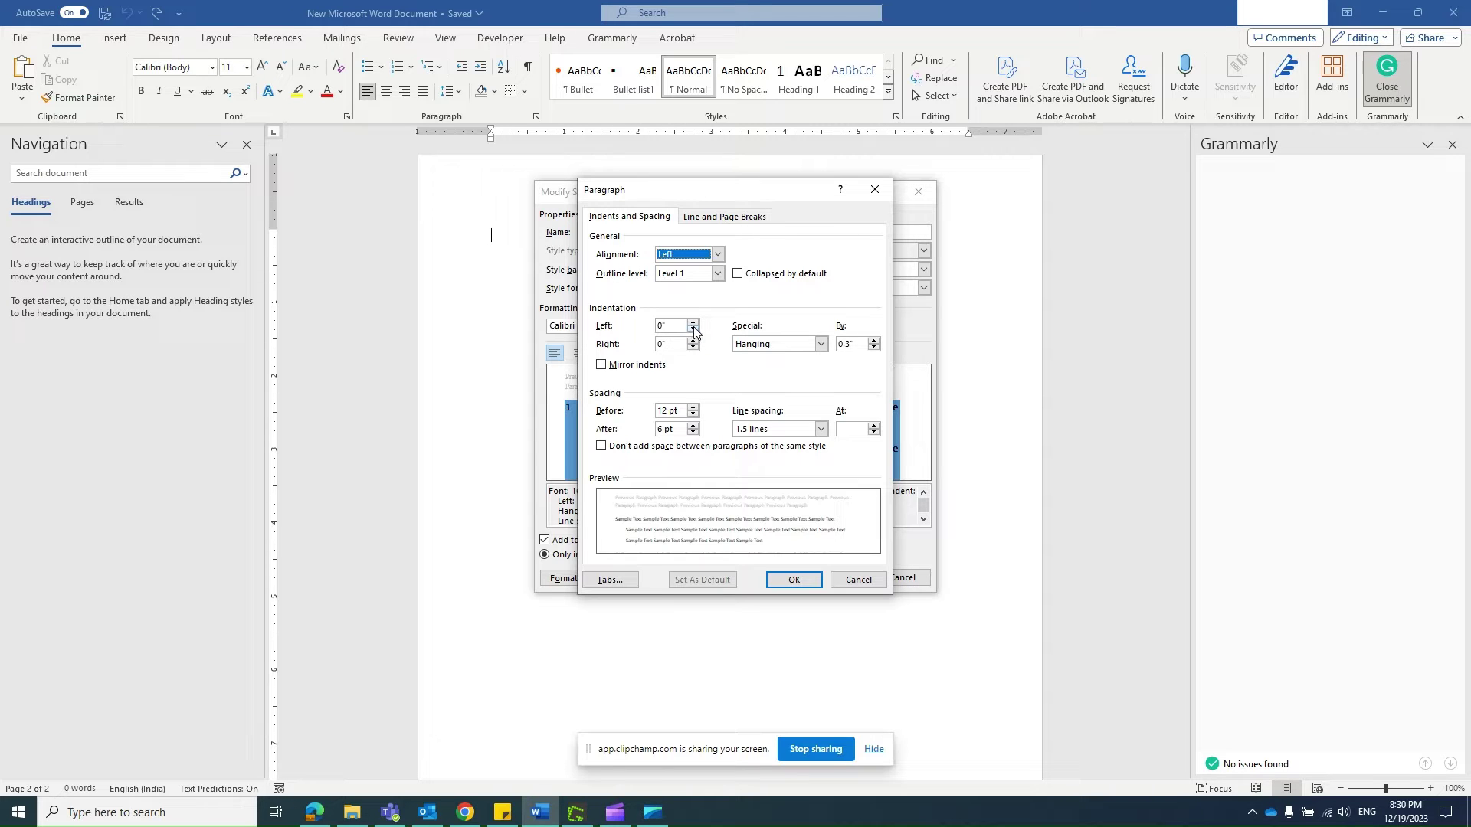
left_click(789, 580)
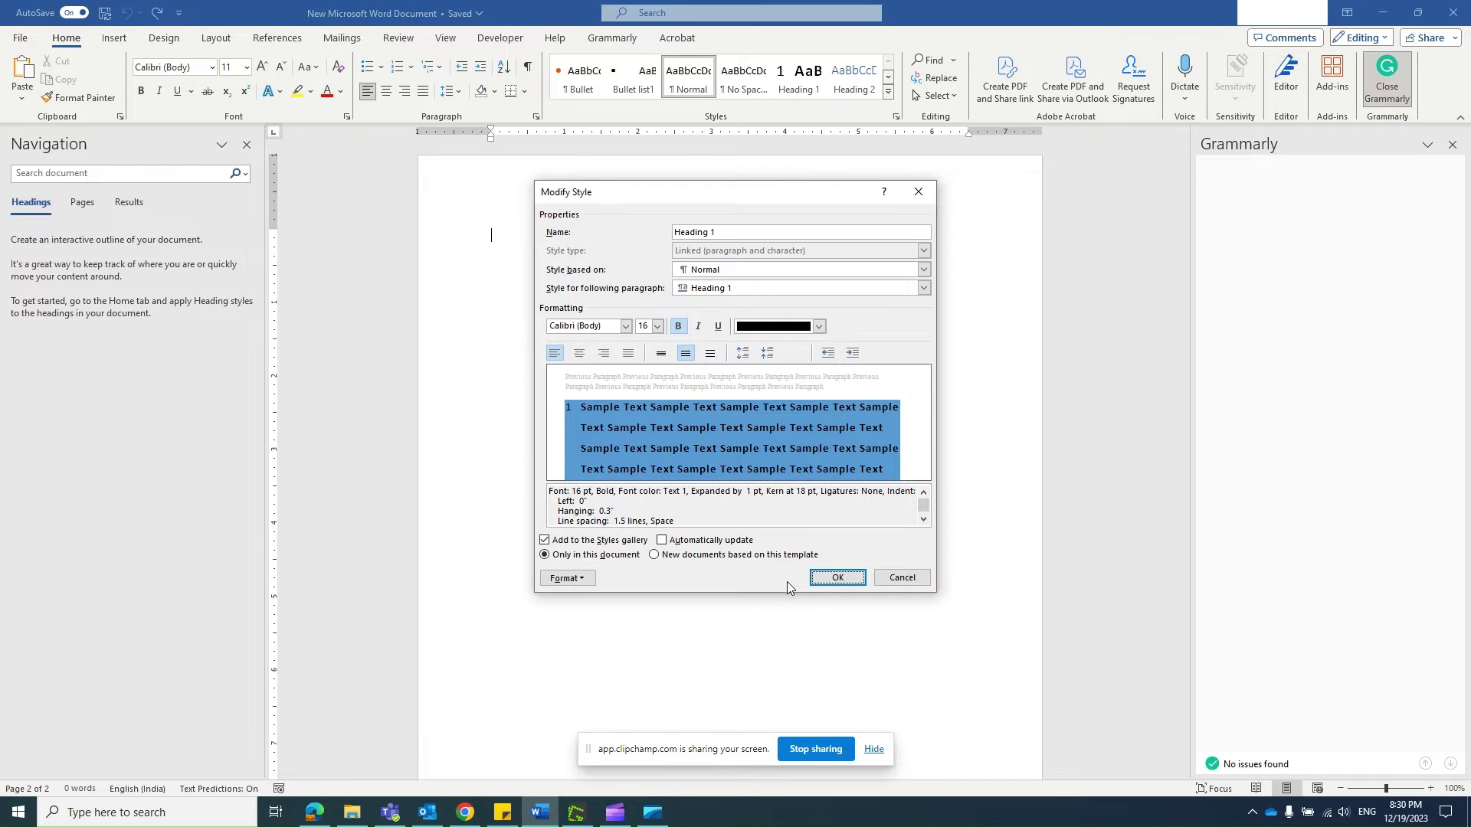
left_click(839, 578)
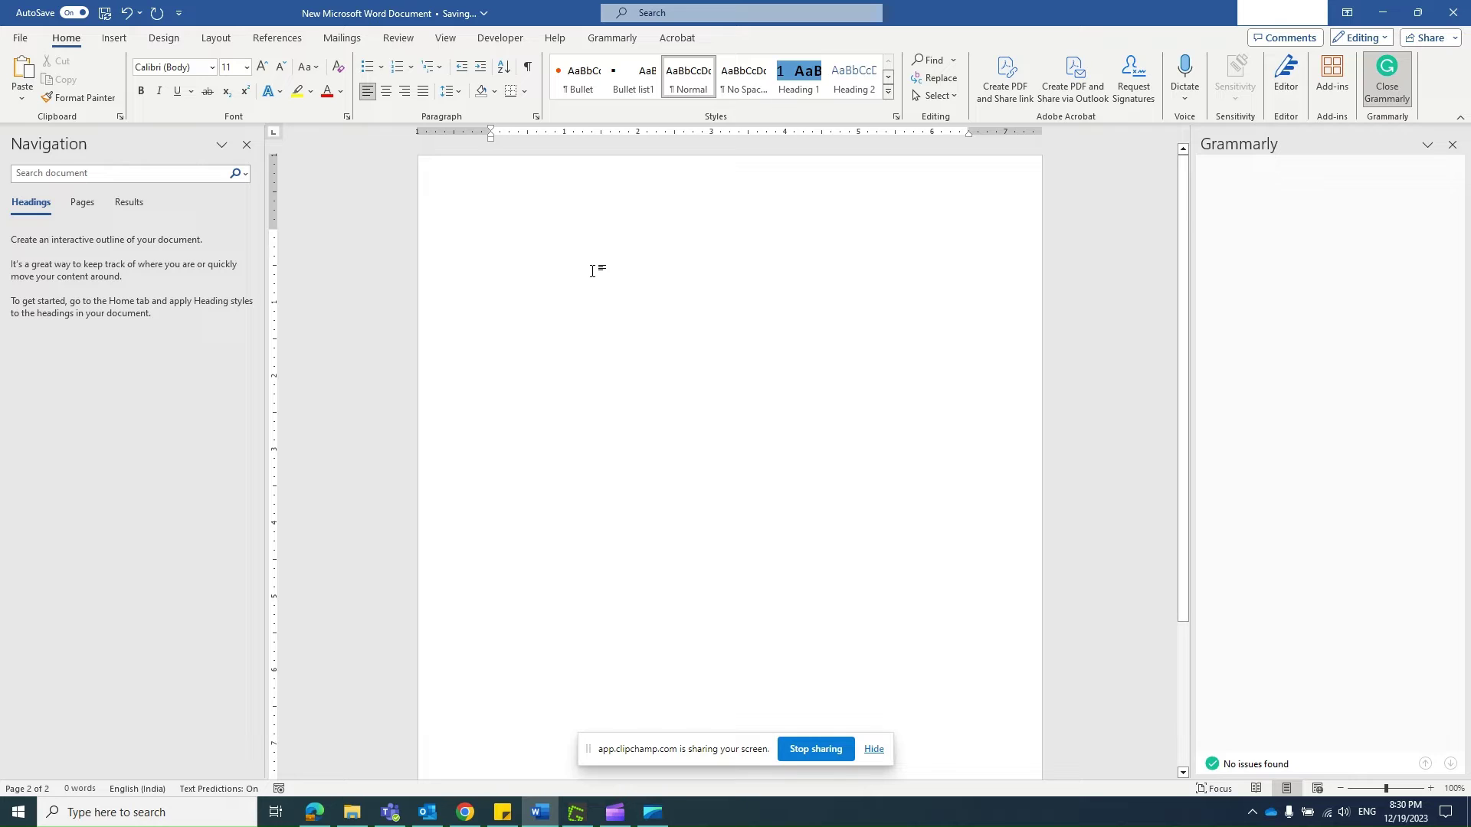
- Type 'This is test' as a Heading 1 line and compare it with the reference PDF
type("This is ")
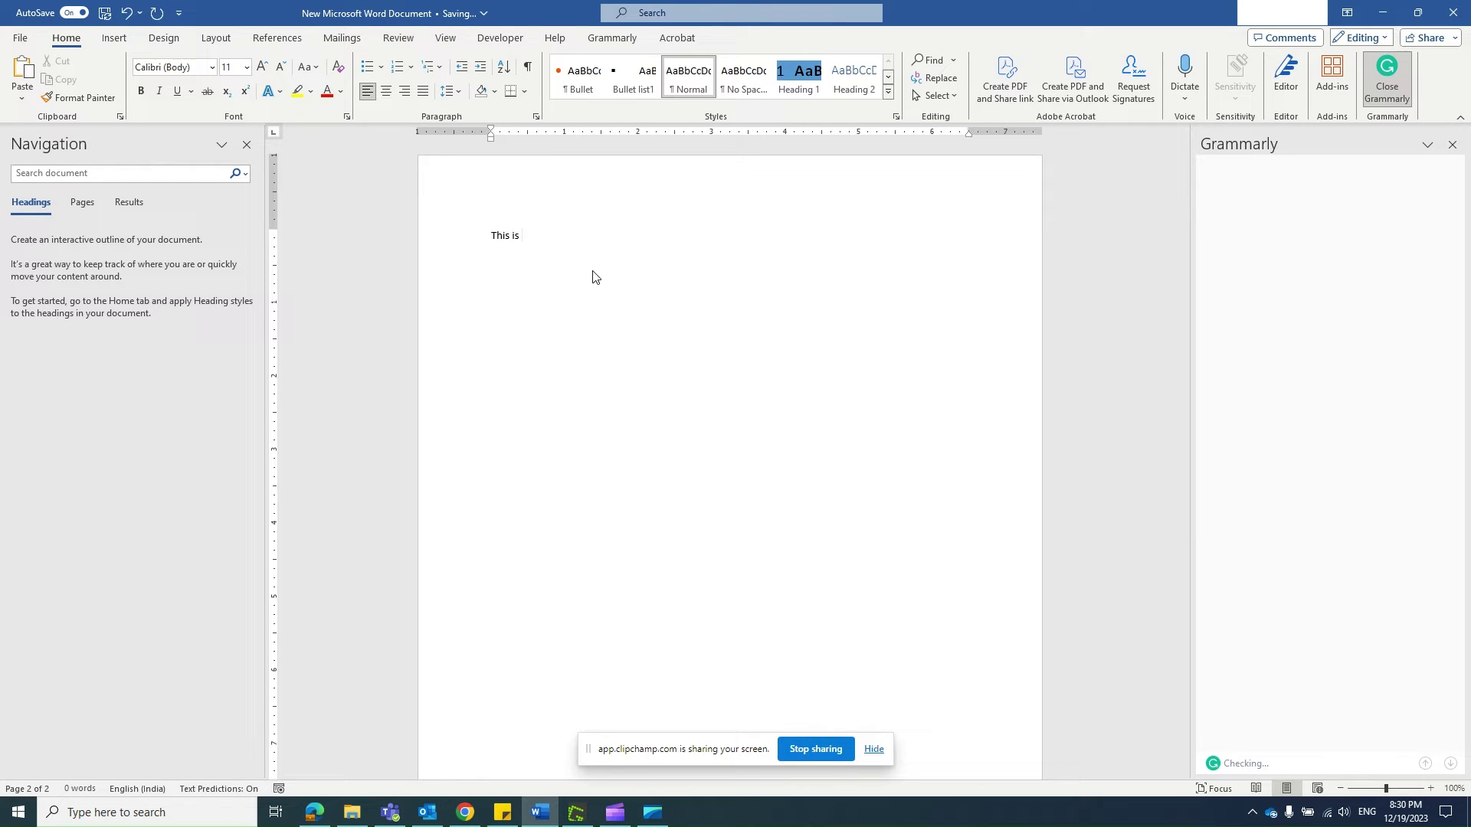
type("test")
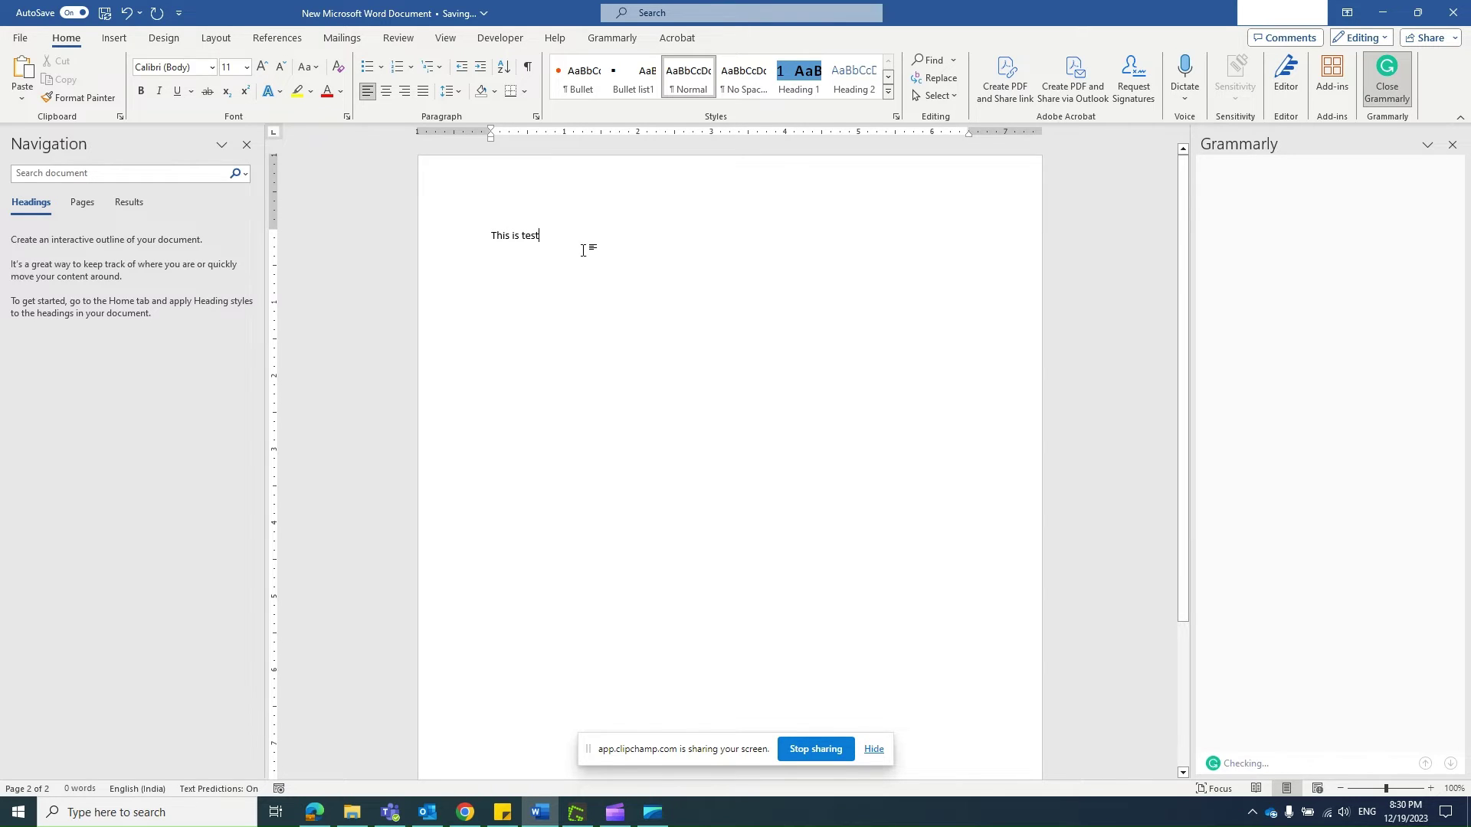
left_click(809, 91)
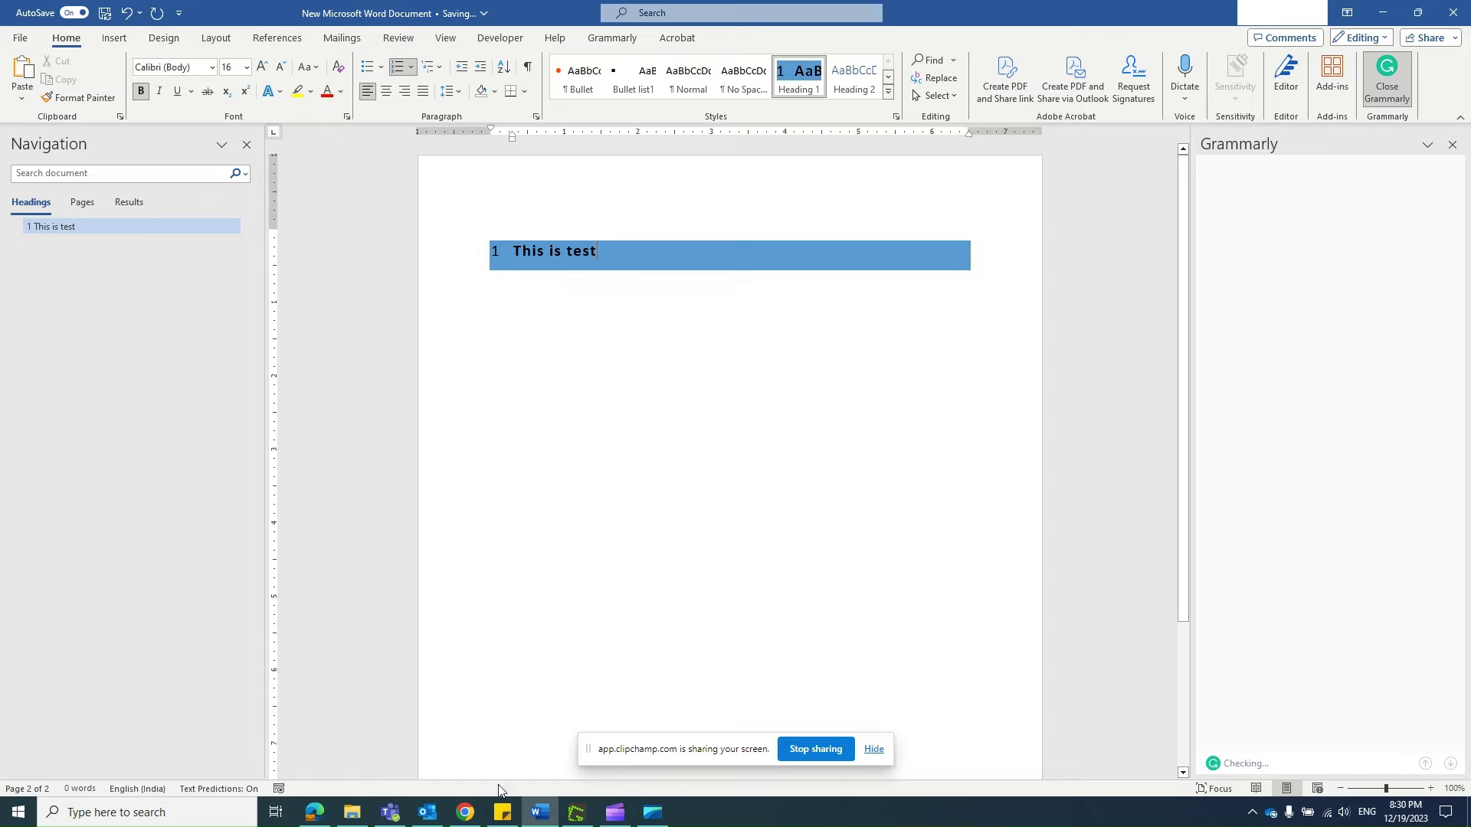
left_click(467, 815)
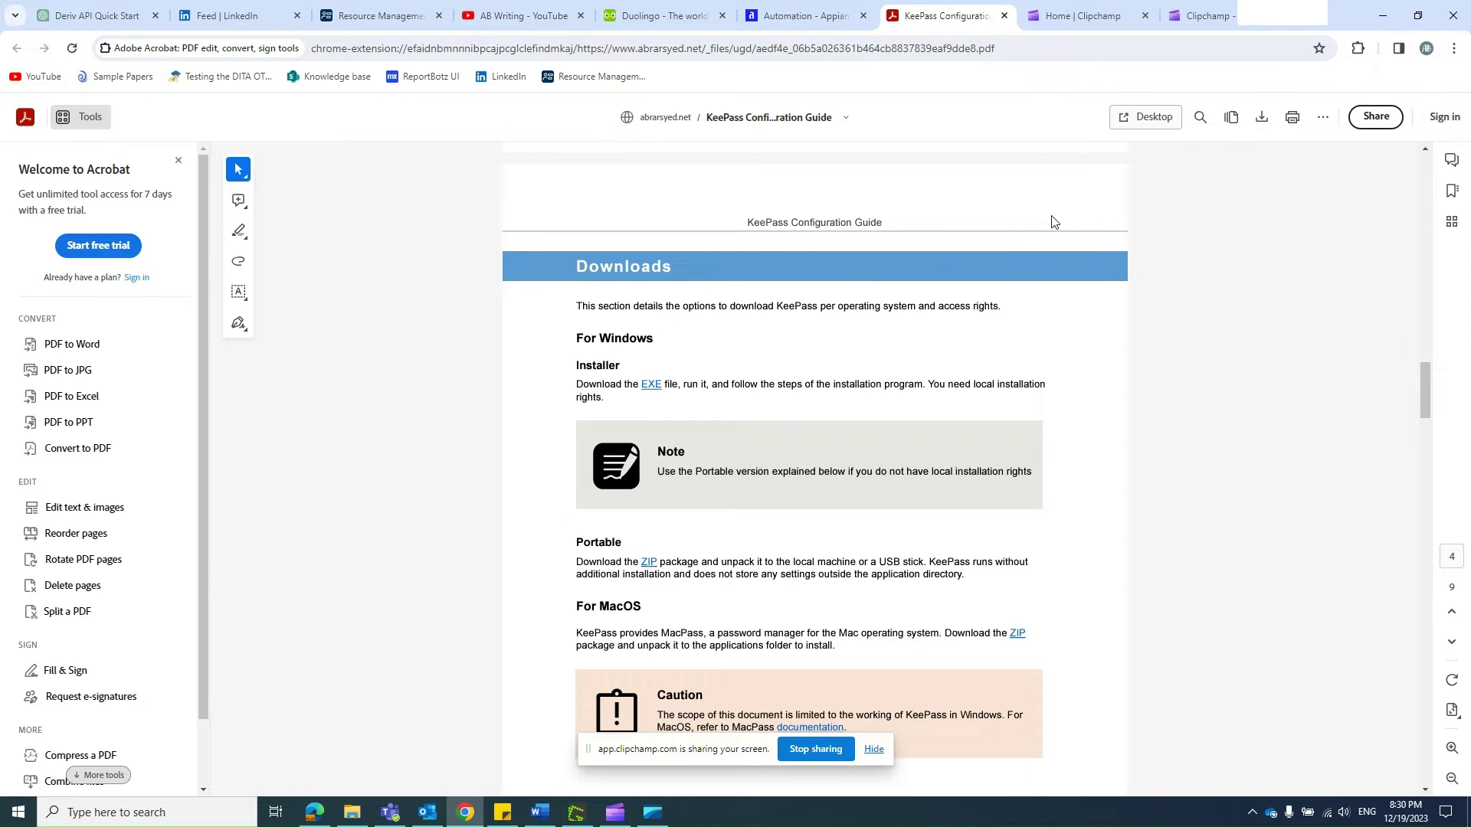
left_click(1381, 19)
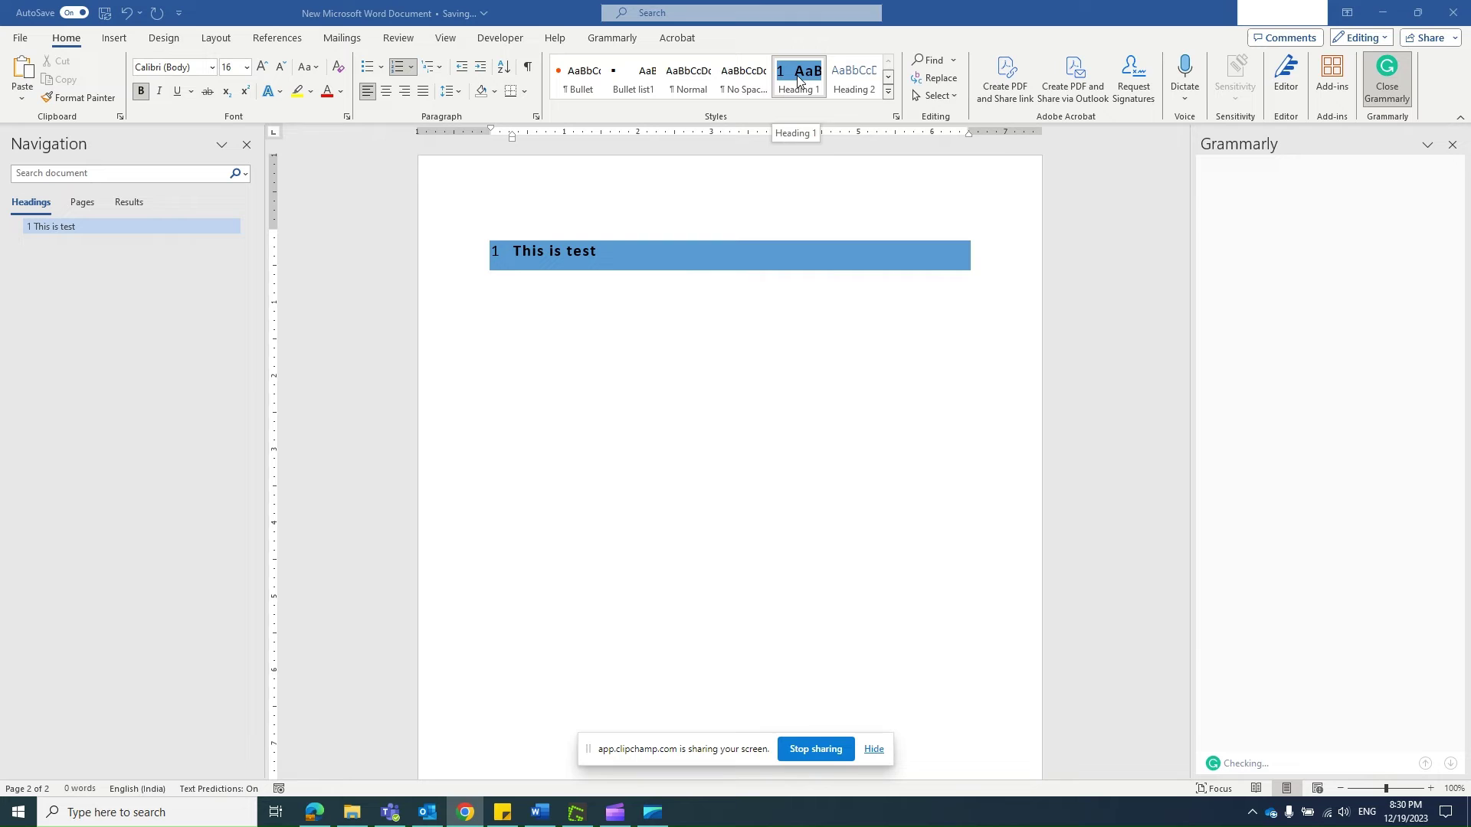
- Set Heading 1's left and right paragraph indents to -1"
right_click(797, 75)
left_click(834, 108)
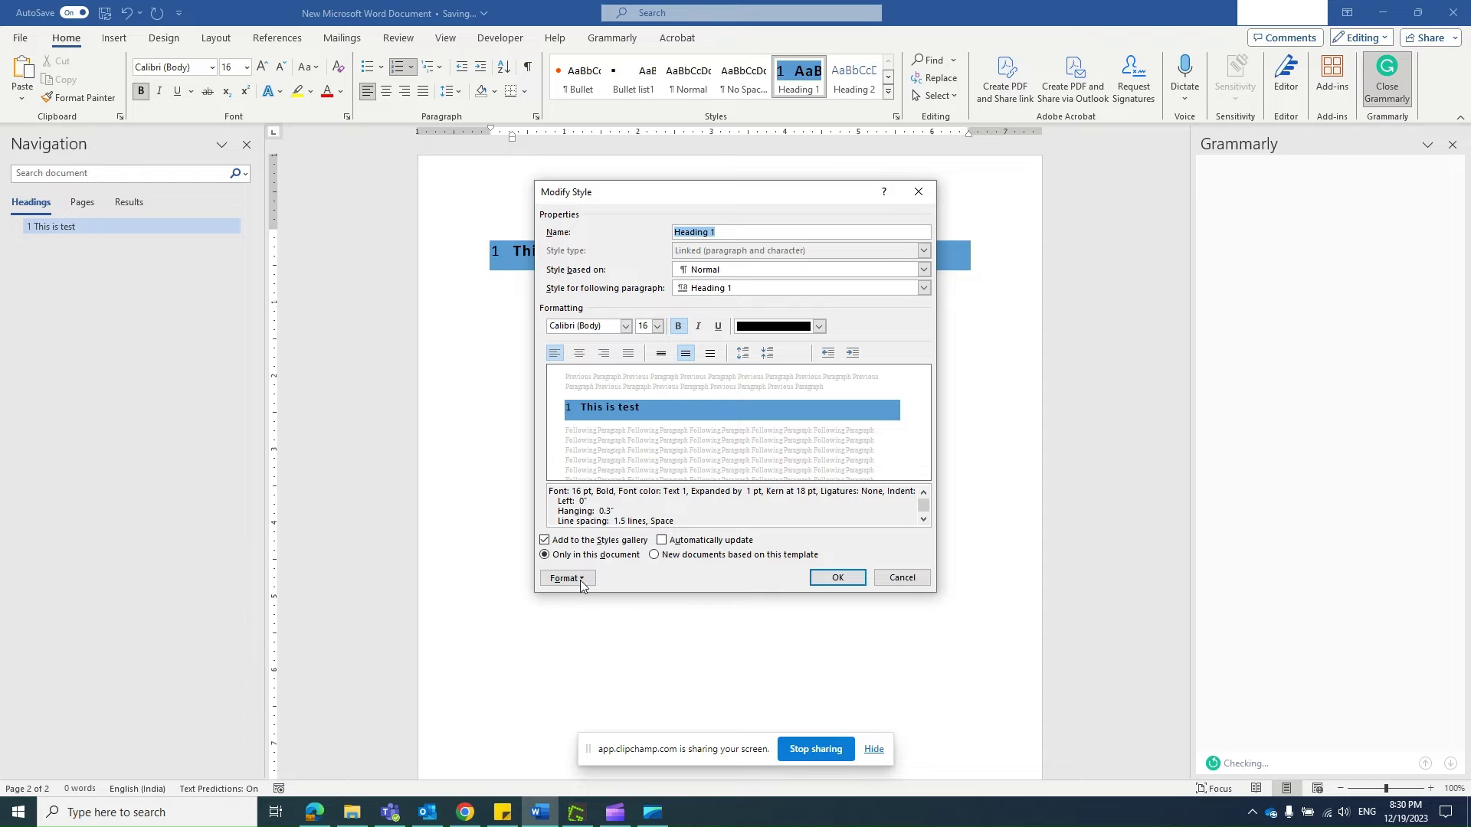
left_click(591, 605)
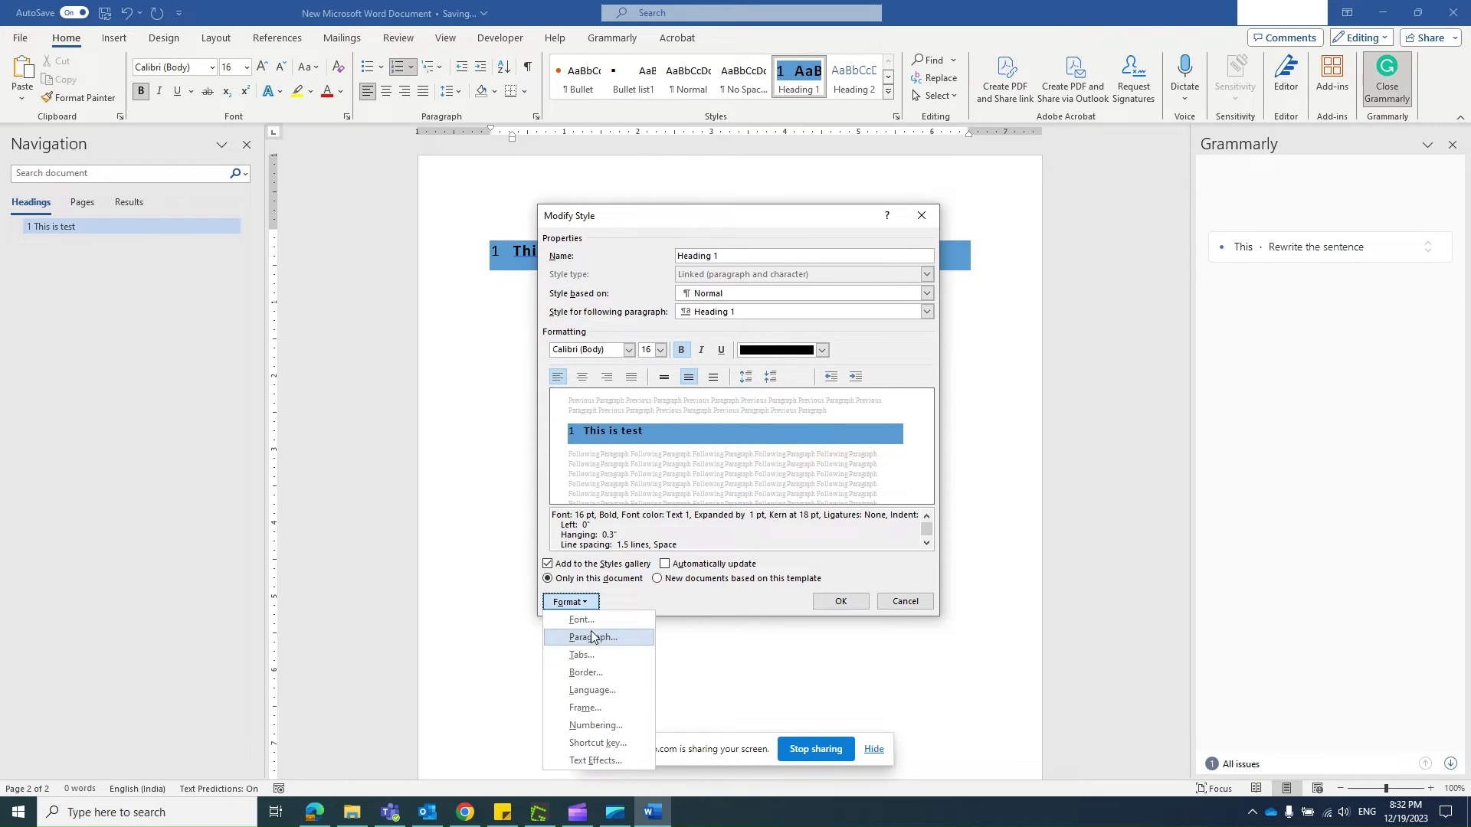
left_click(591, 636)
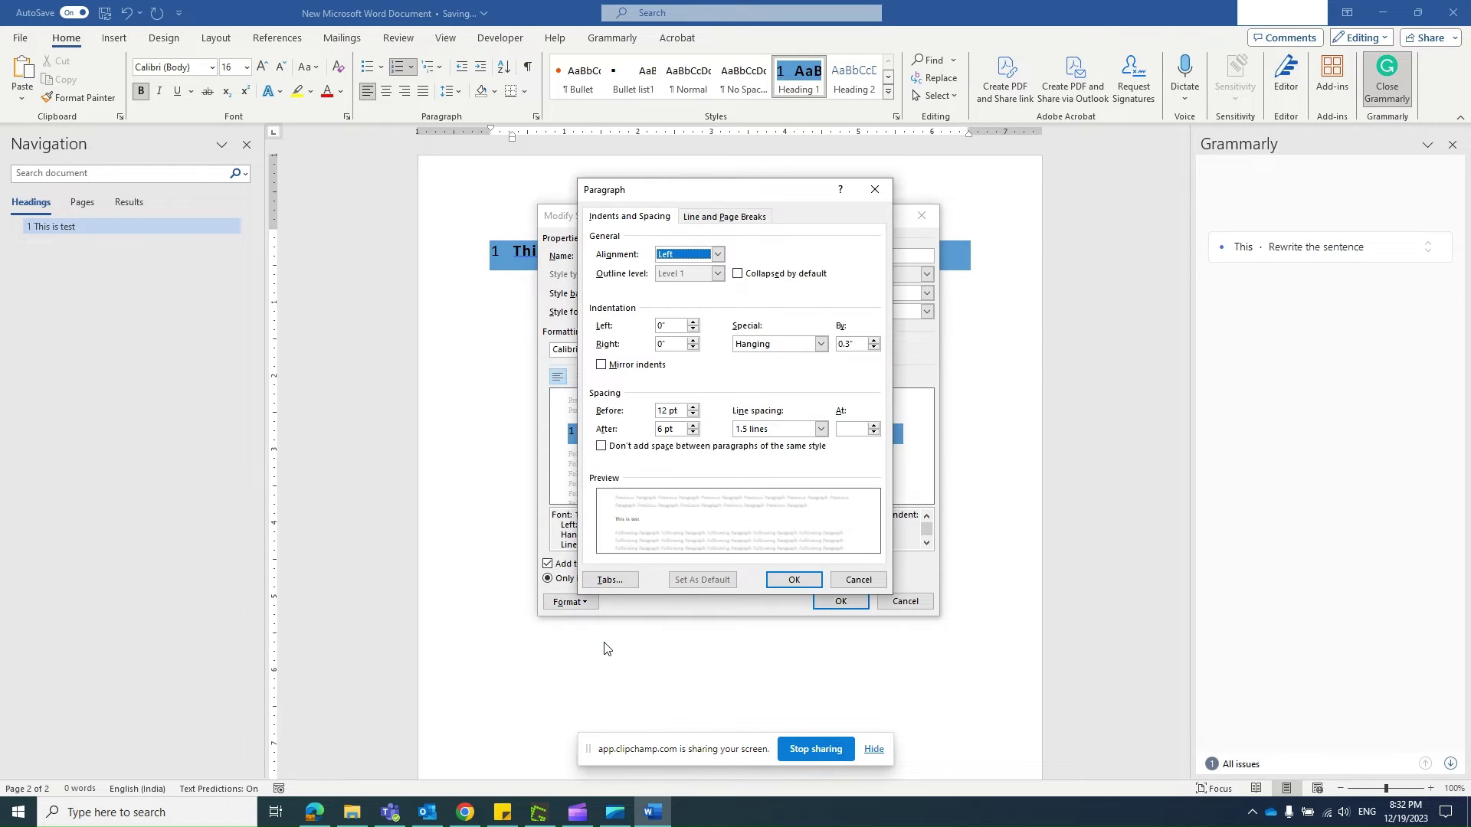
left_click(660, 326)
type("-1")
key("Tab")
type("-1")
left_click(791, 581)
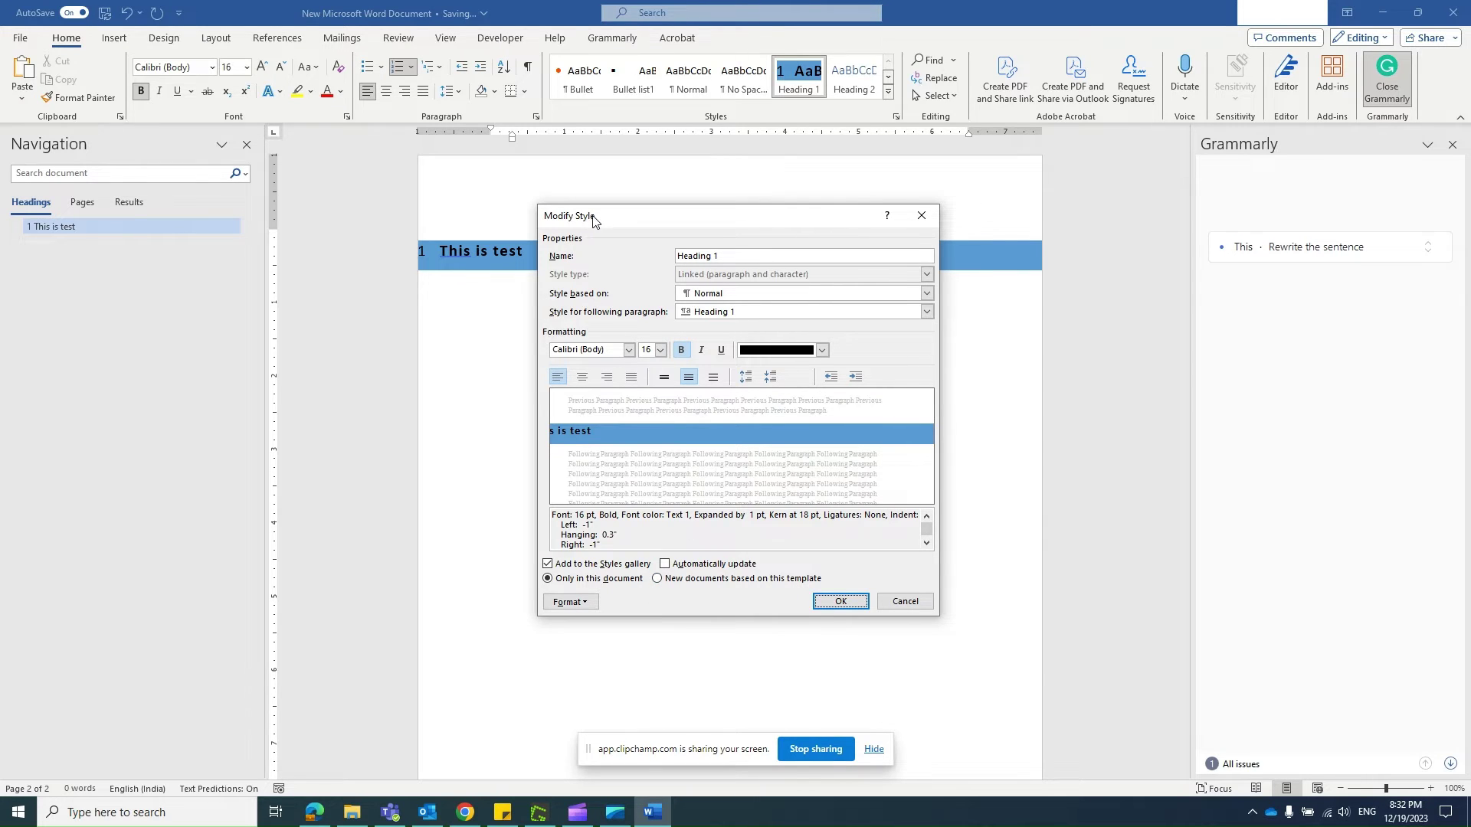
- Change Heading 1's special indent from hanging to first line
left_click_drag(592, 220, 649, 301)
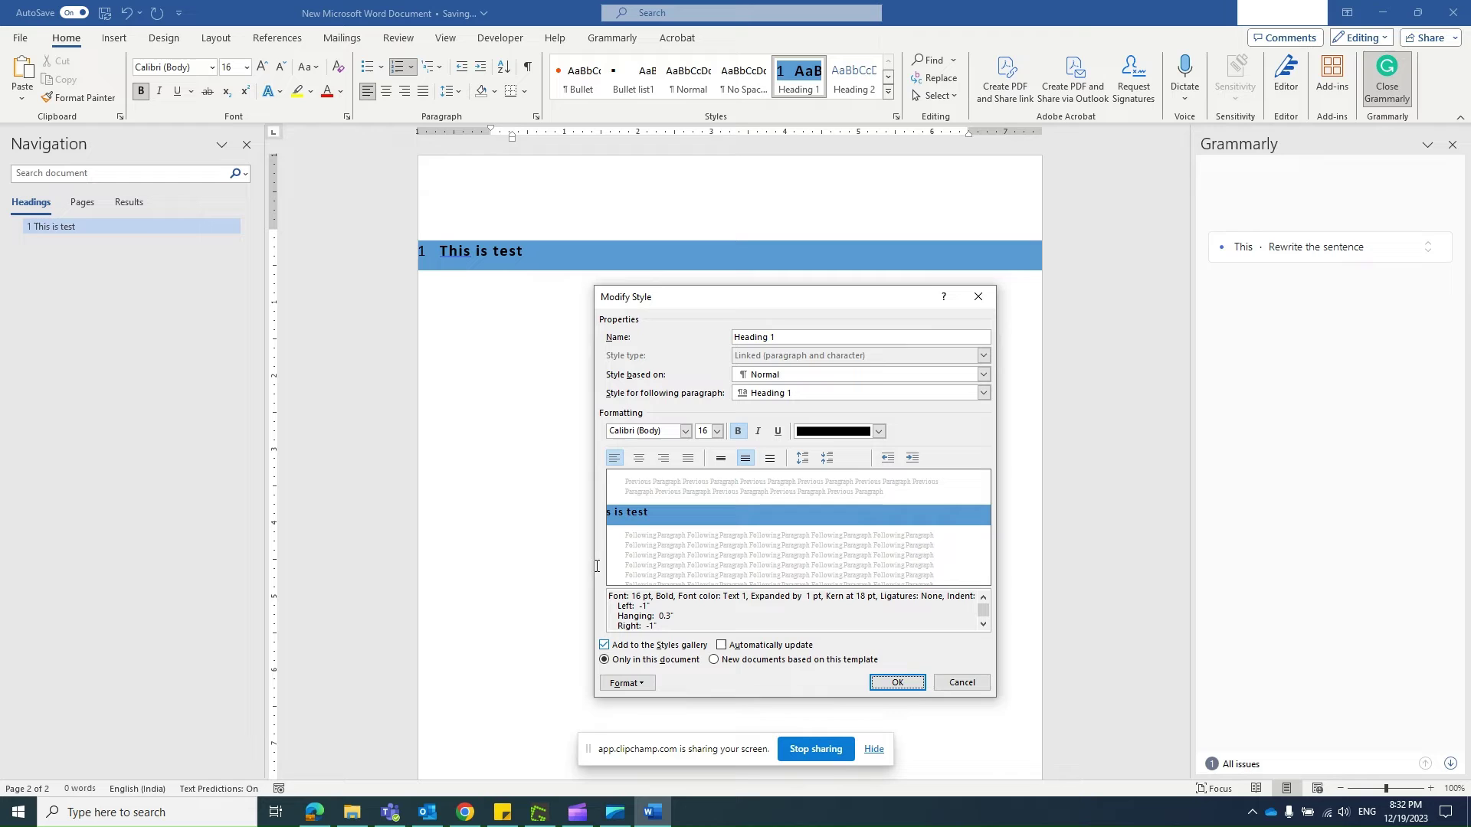
left_click(642, 685)
left_click(663, 556)
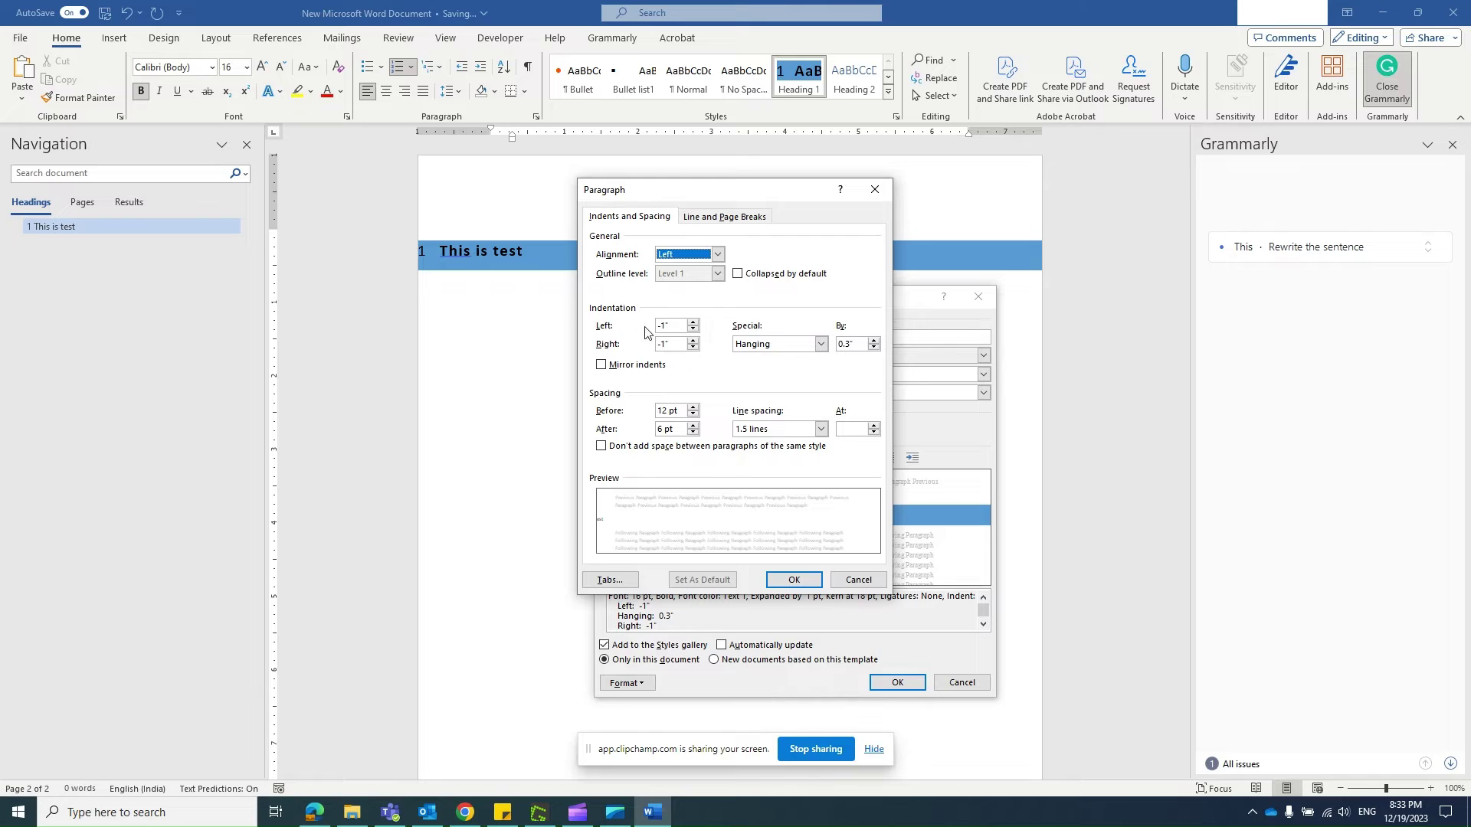
left_click(821, 344)
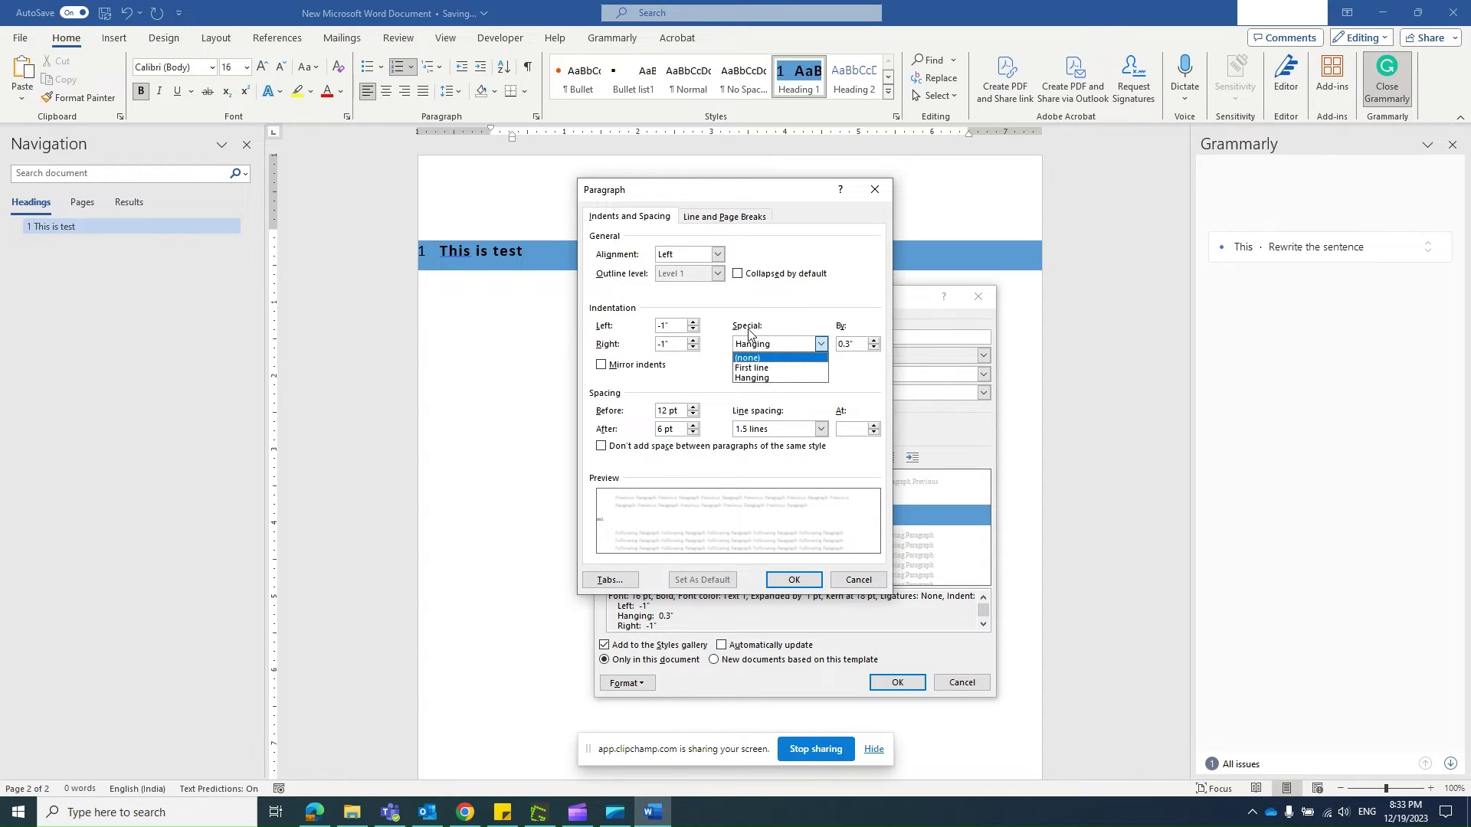
left_click(754, 369)
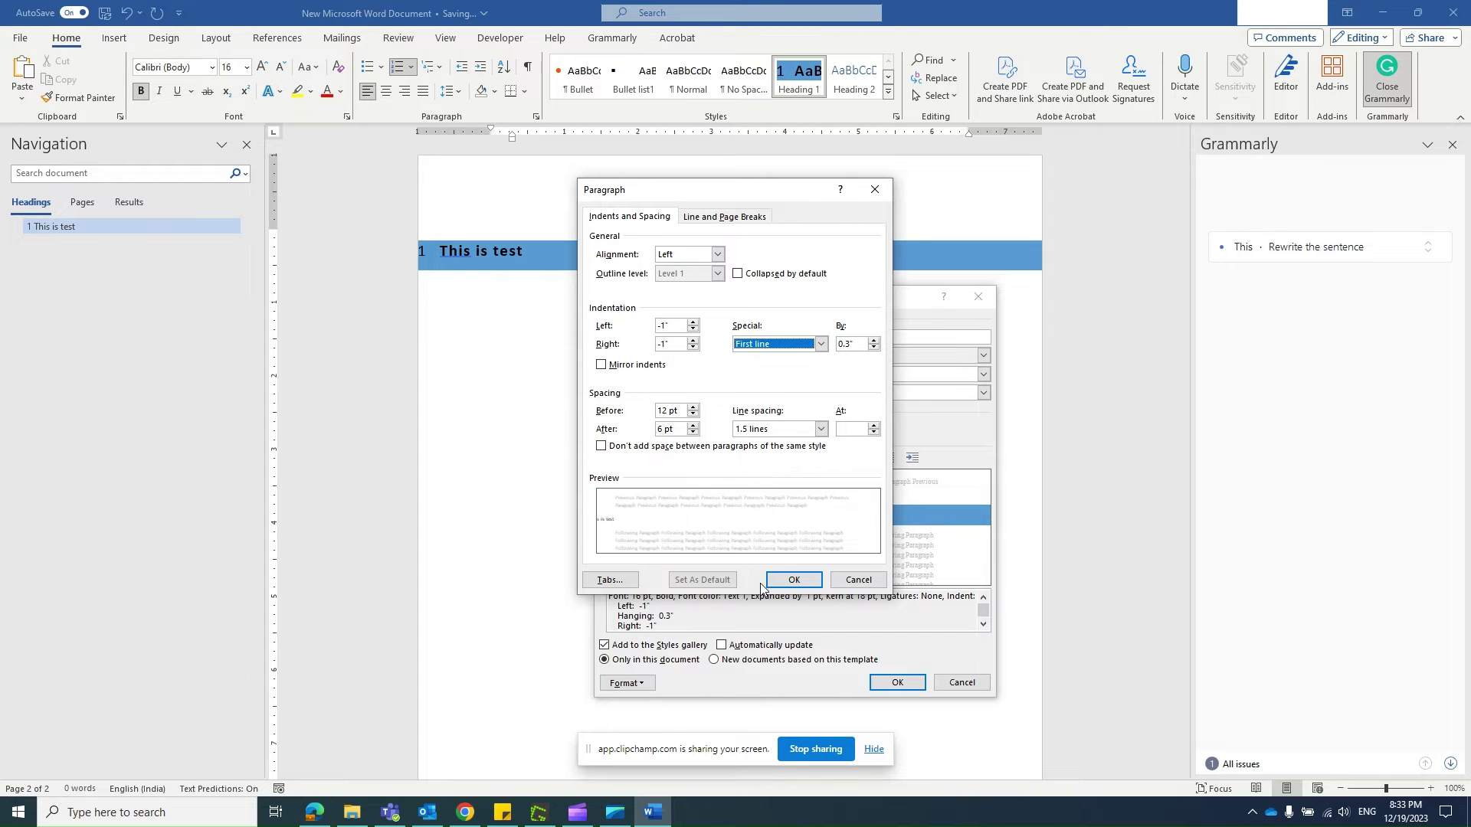
left_click(792, 583)
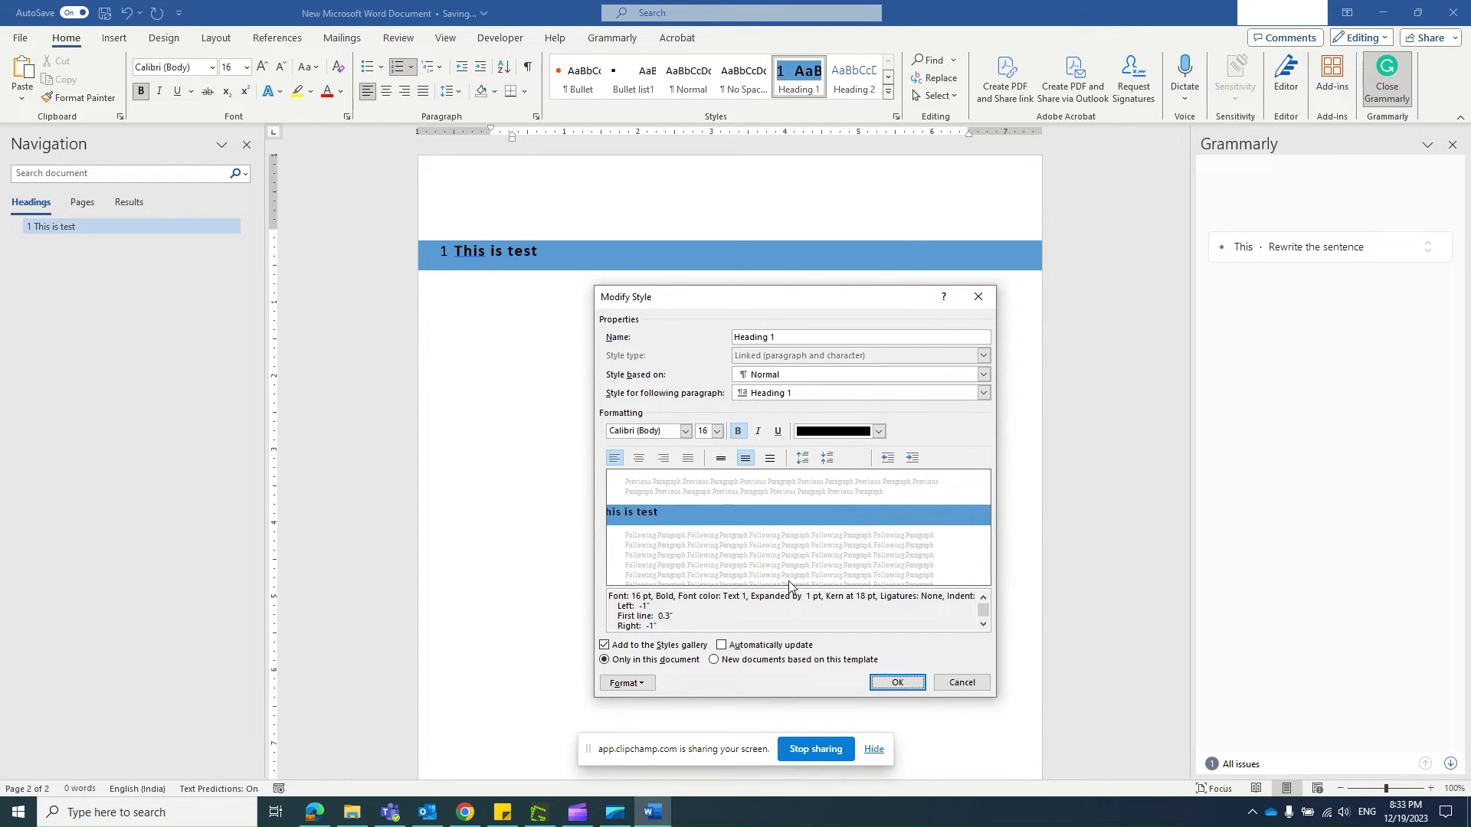
- Adjust Heading 1's first-line indent, trying 0.1" and settling on 1"
left_click(641, 685)
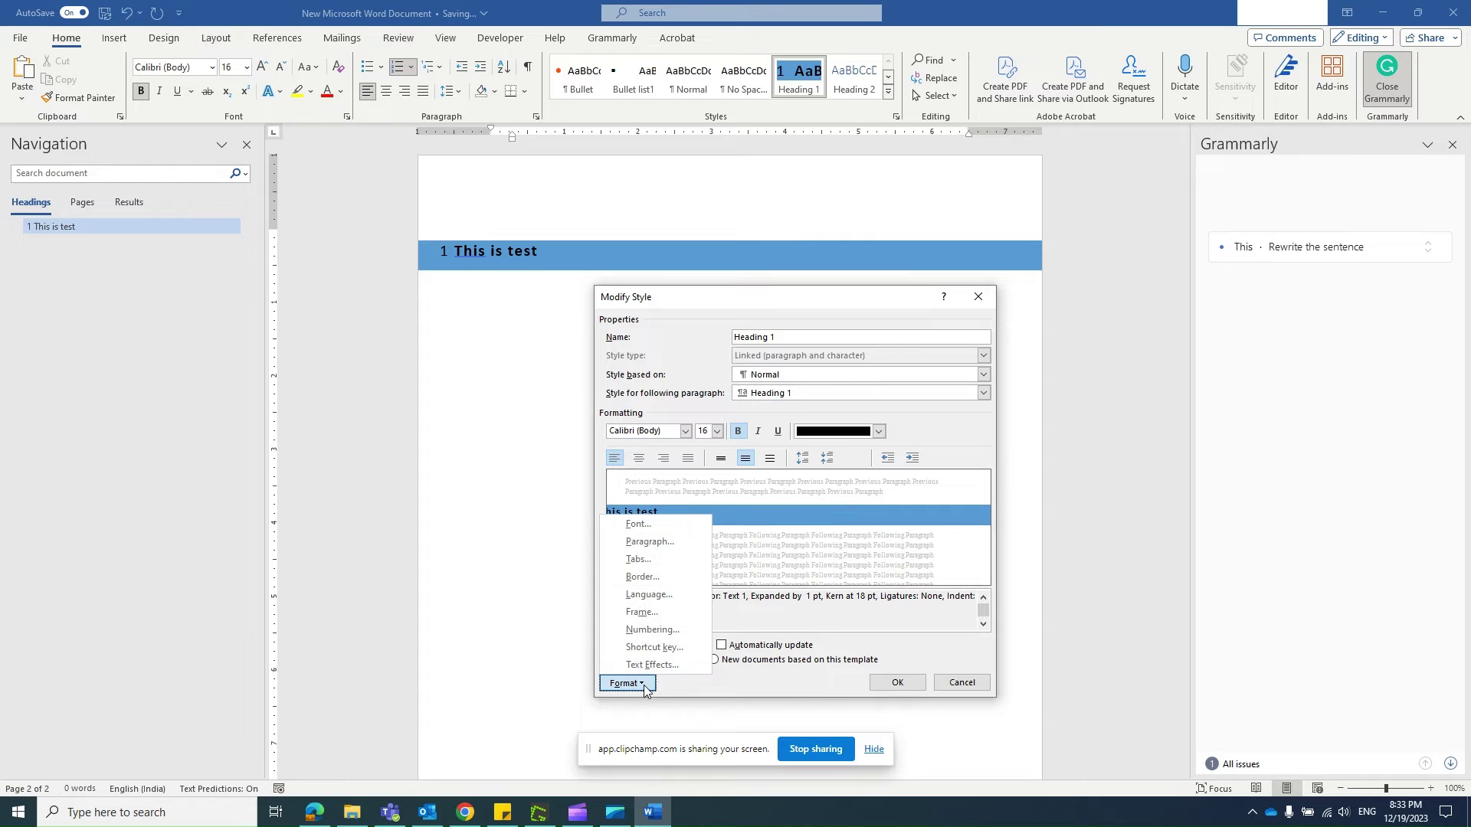
left_click(665, 542)
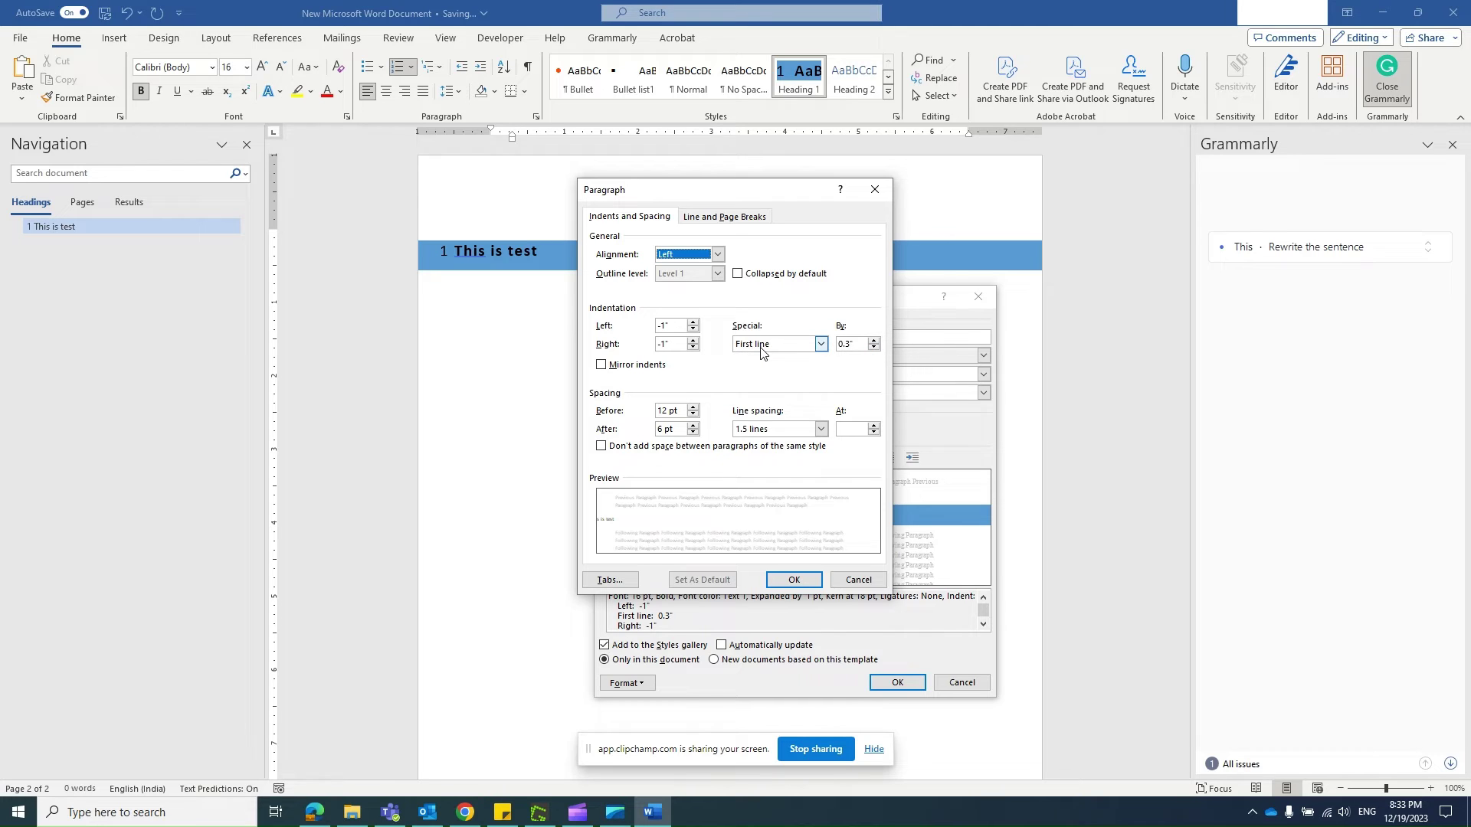
left_click(874, 349)
left_click(874, 349)
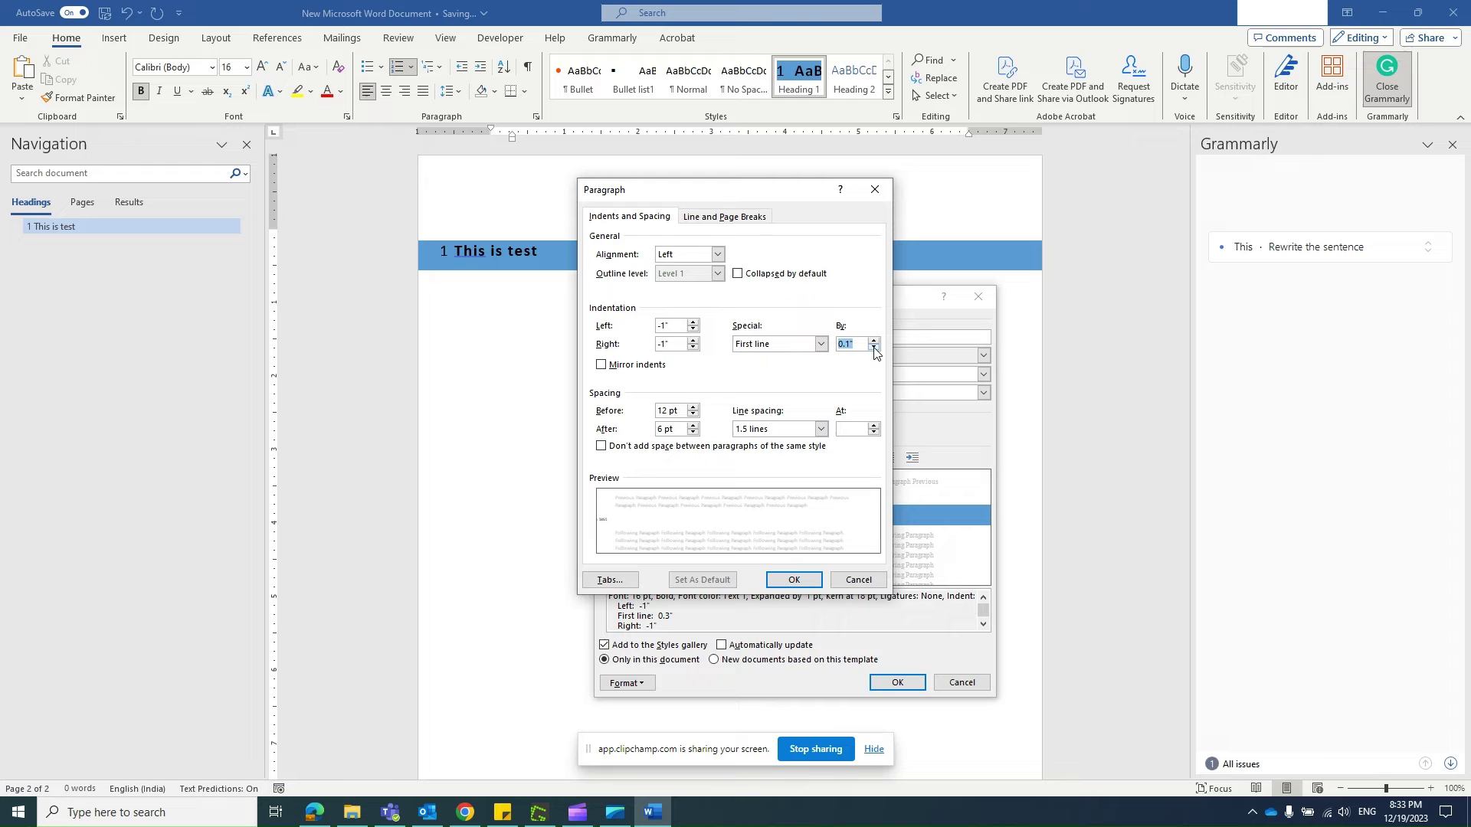
left_click(803, 582)
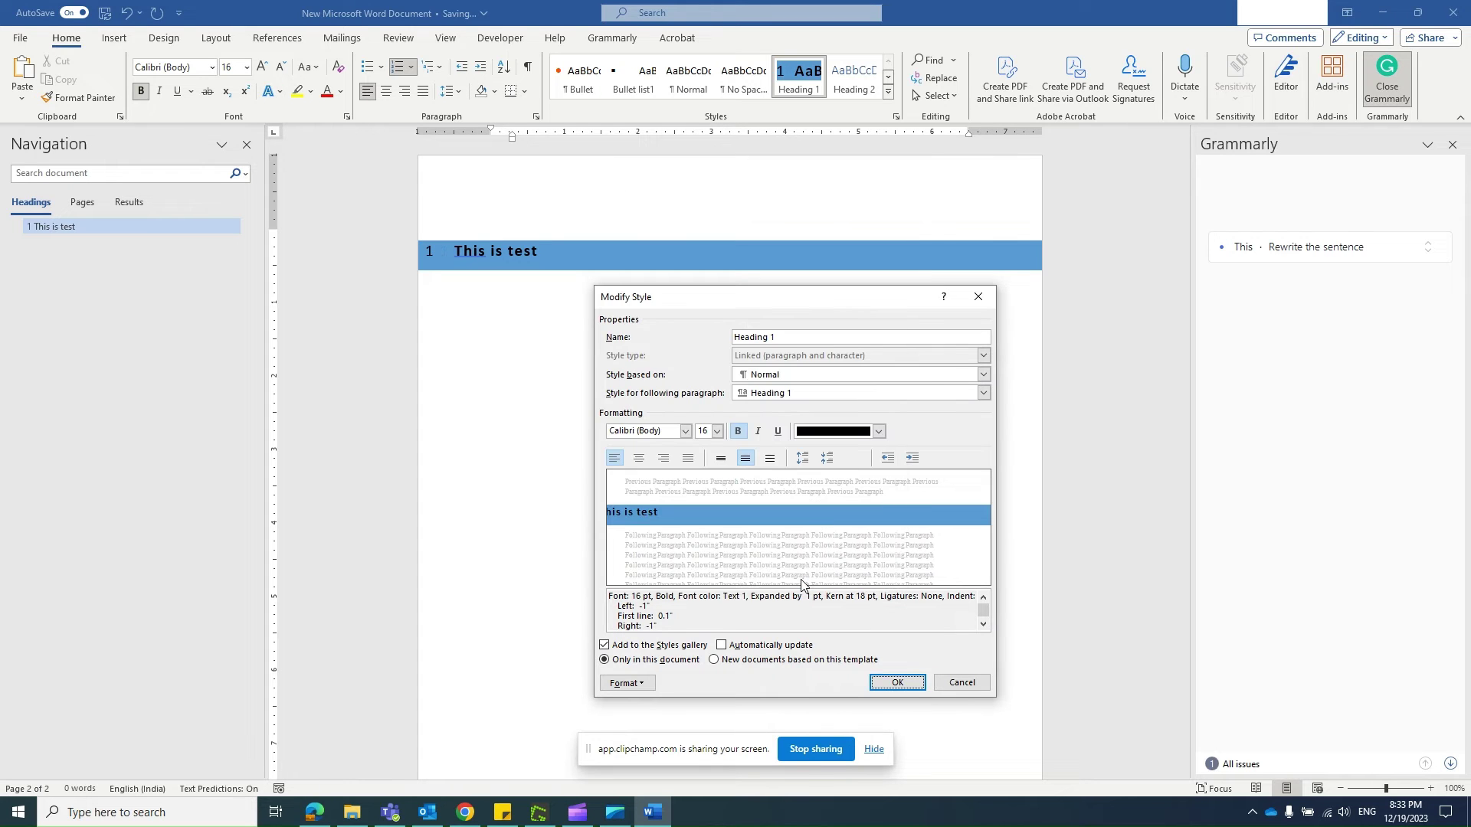
left_click(642, 683)
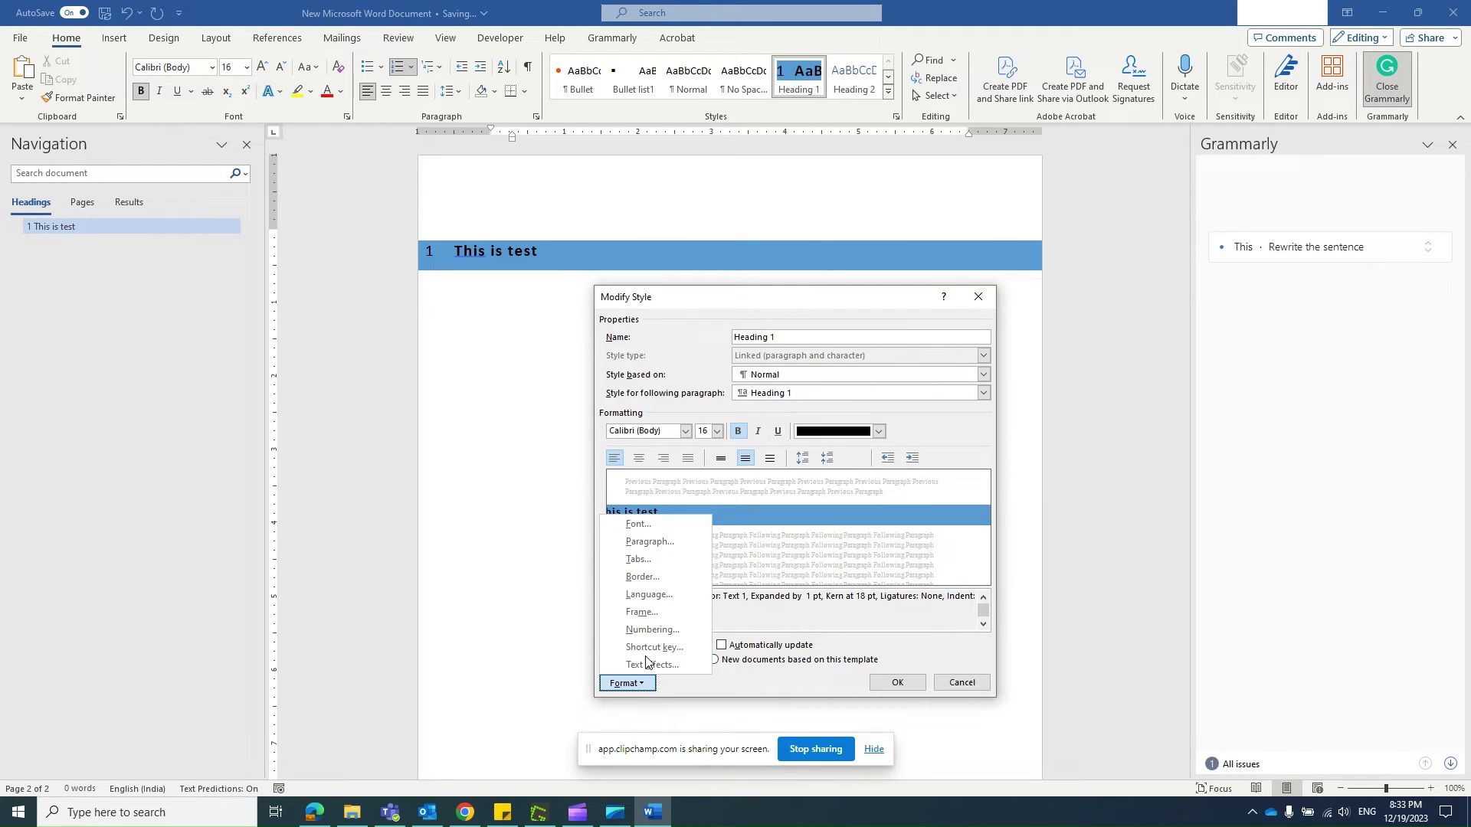
left_click(650, 542)
left_click(874, 340)
left_click(874, 341)
left_click(874, 340)
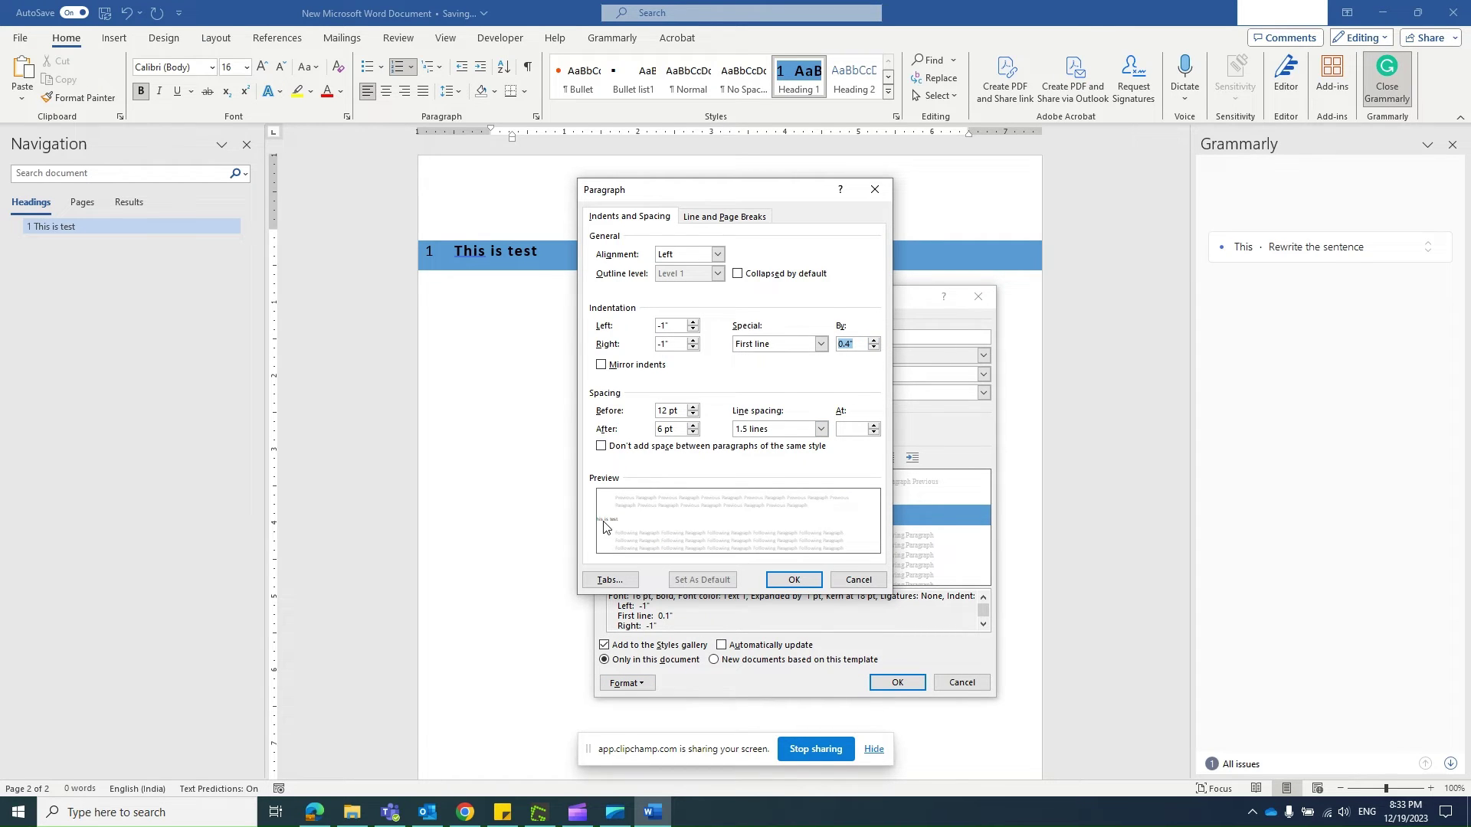
left_click(873, 341)
left_click(873, 340)
left_click(873, 340)
left_click(791, 580)
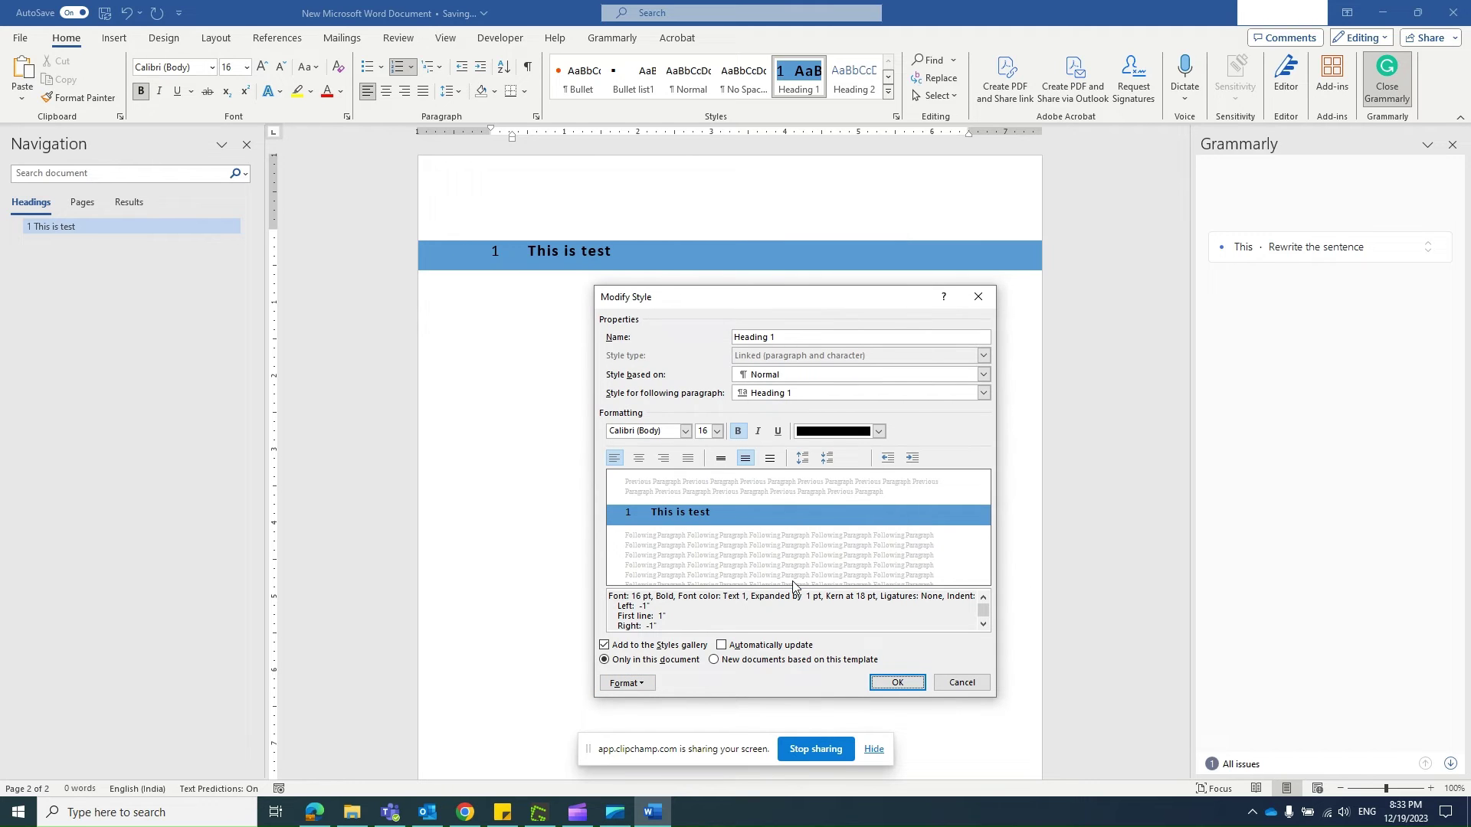
left_click(648, 689)
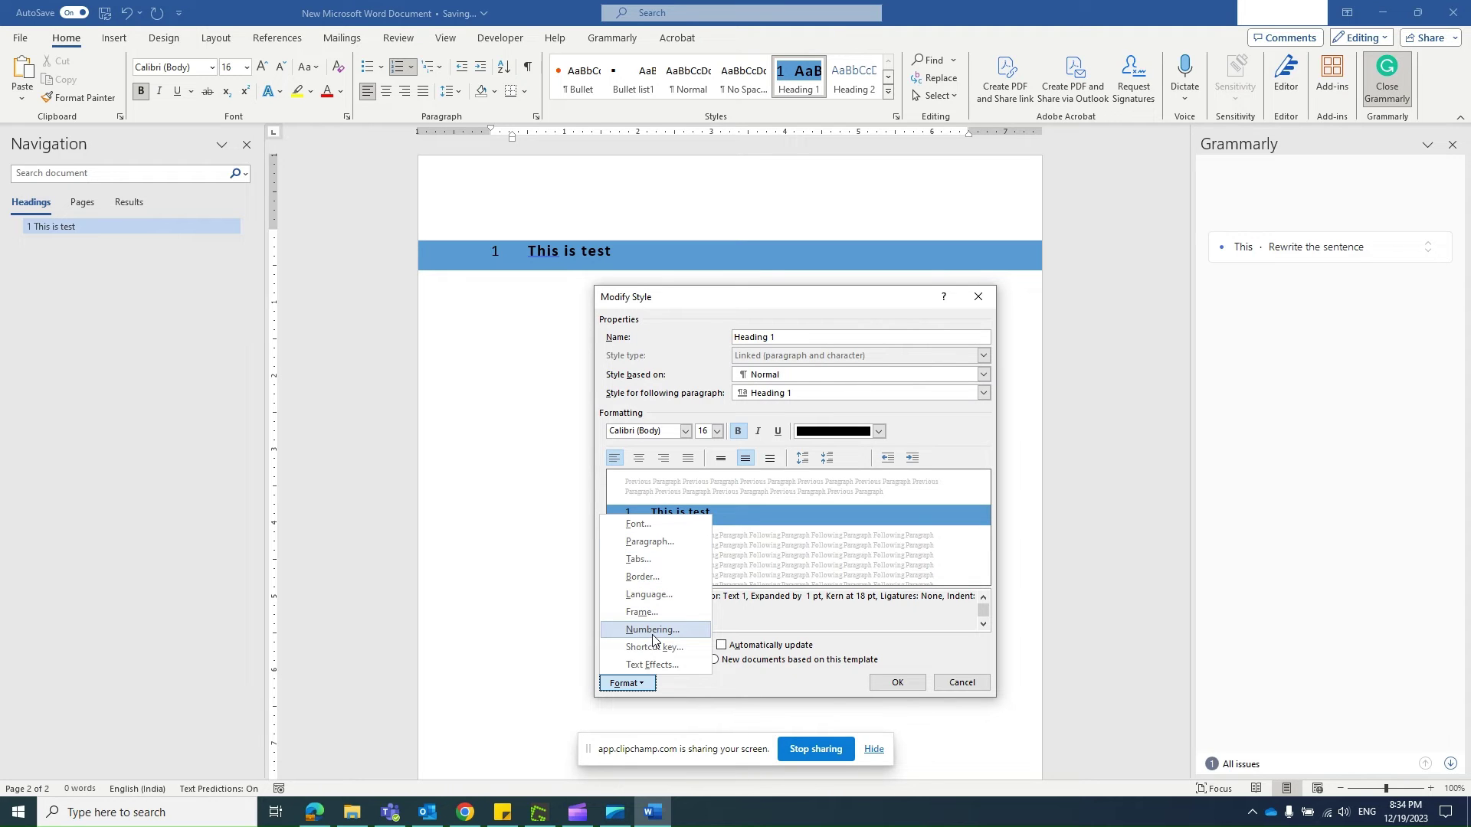
- Set Heading 1's numbering to None and its left indent to -1"
left_click(653, 631)
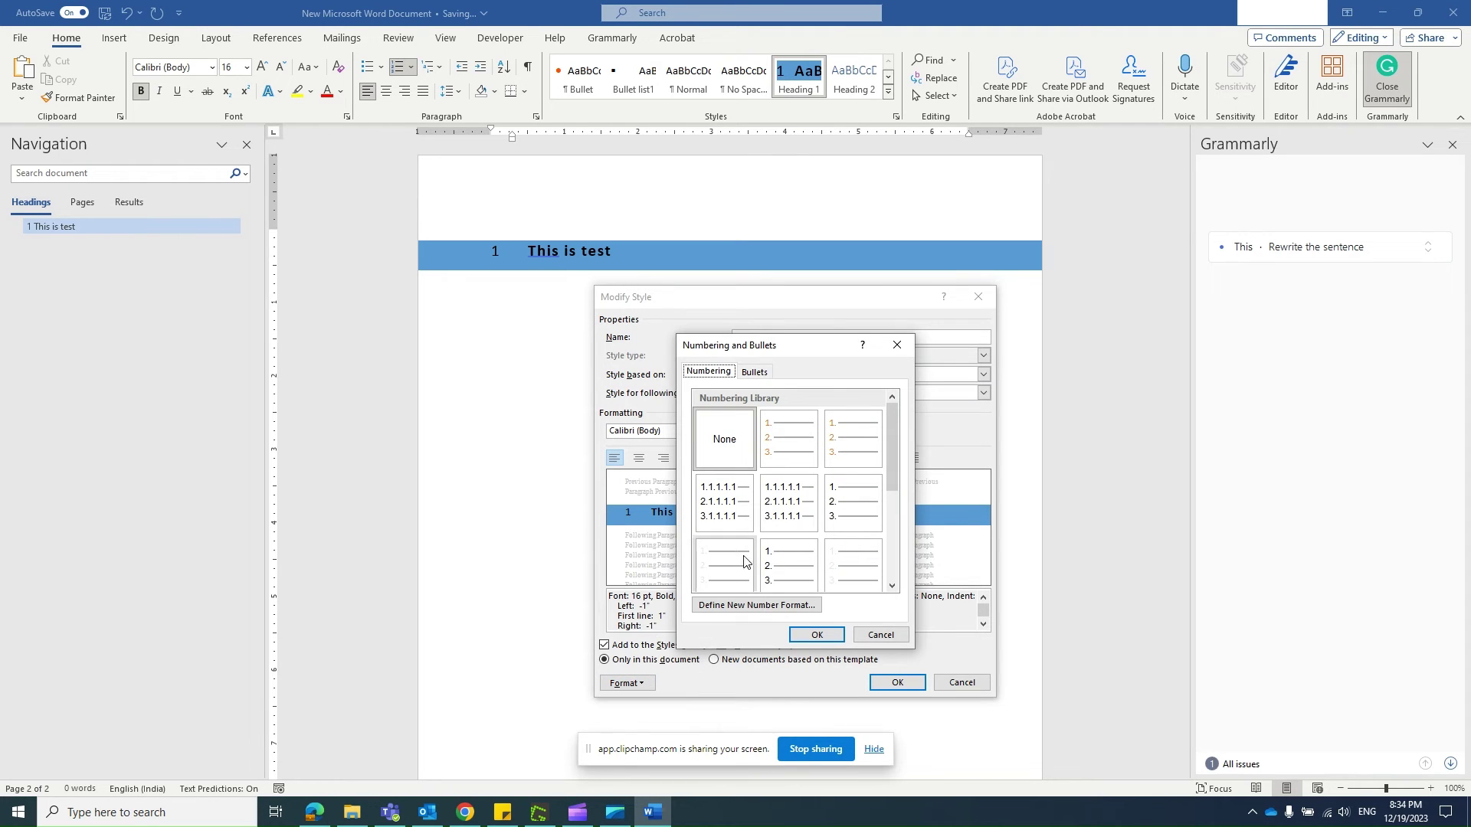
left_click(725, 446)
left_click(815, 635)
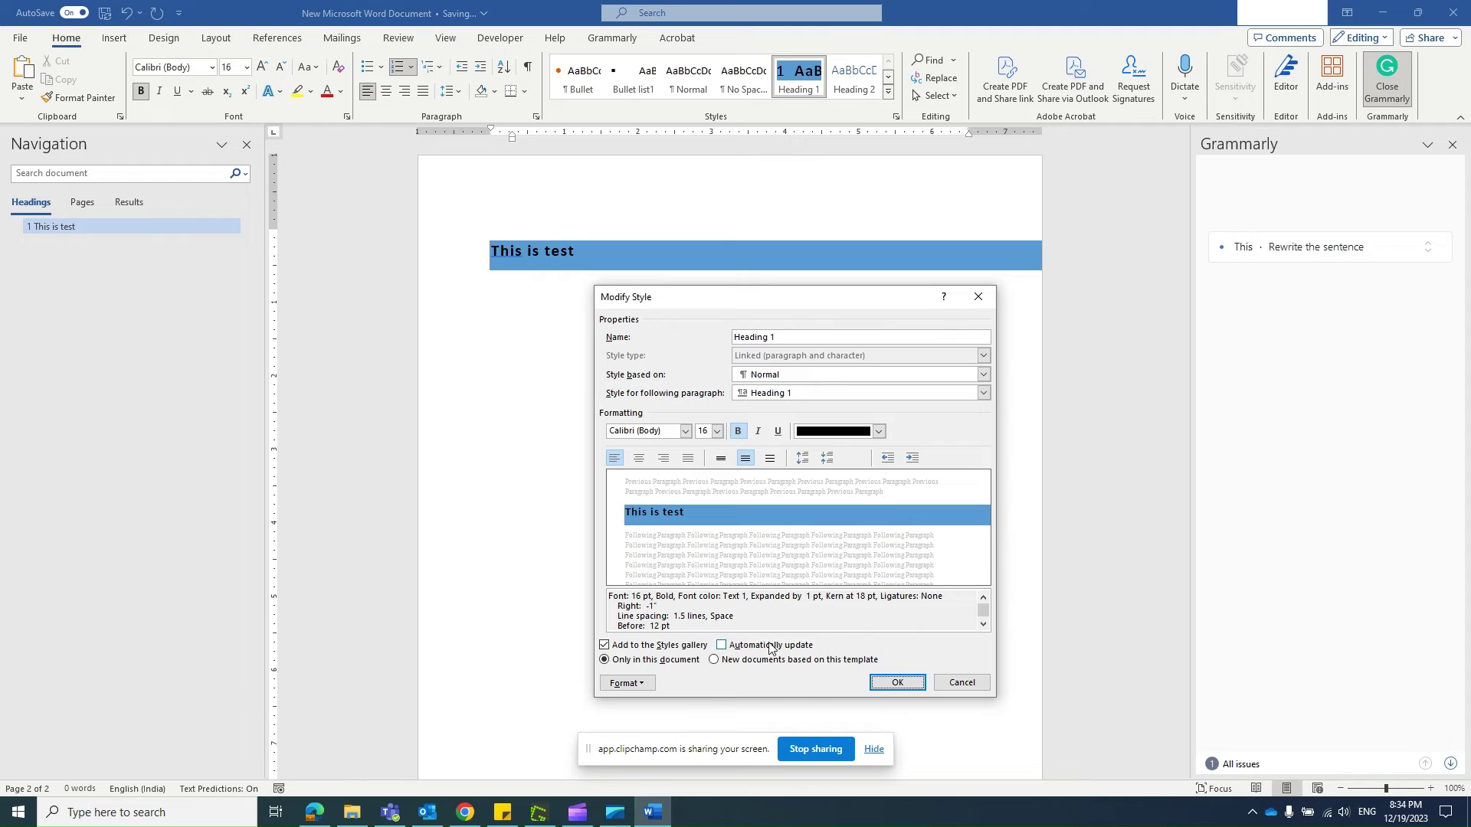
left_click(648, 685)
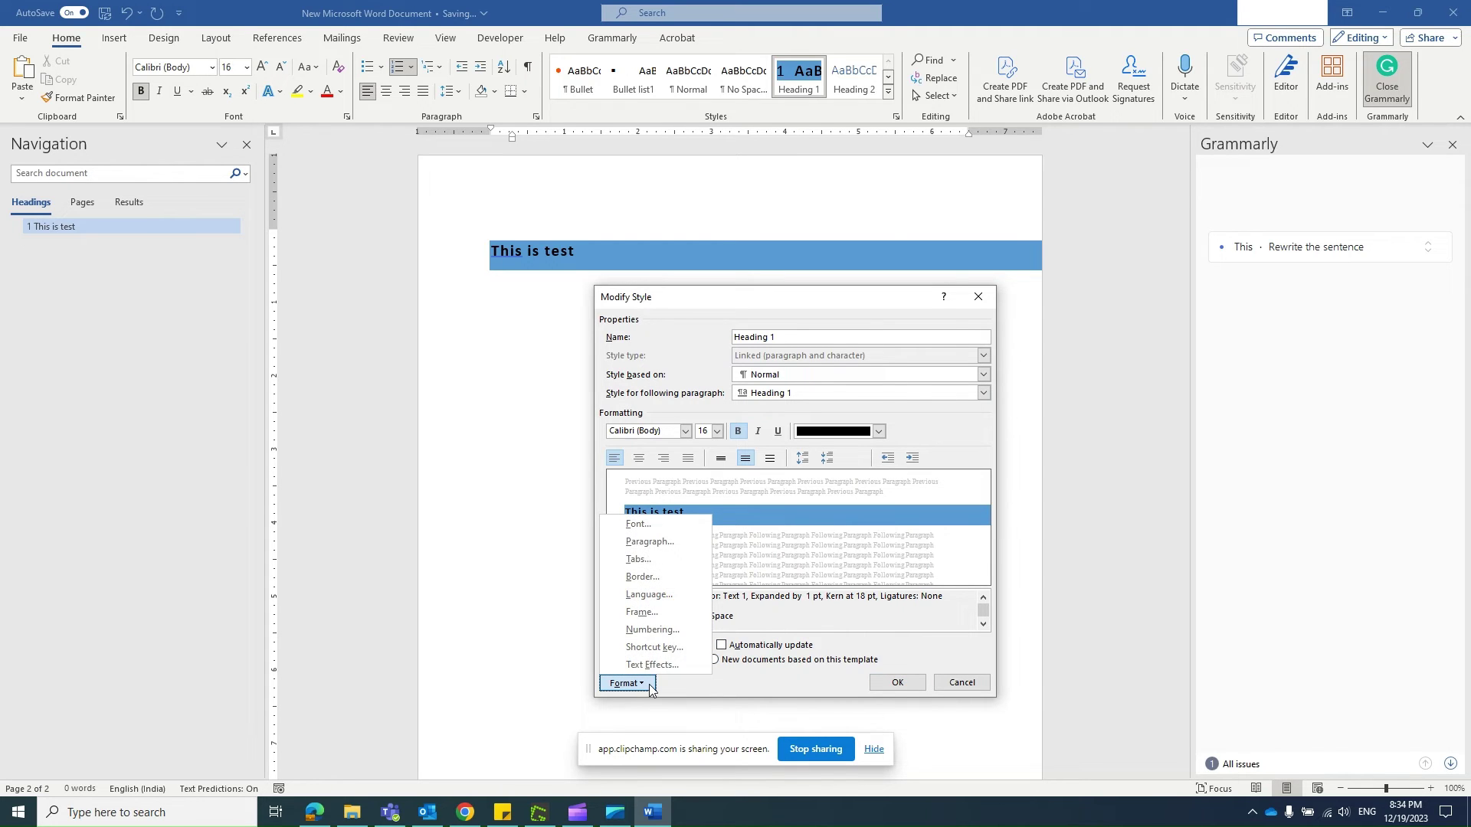
left_click(651, 542)
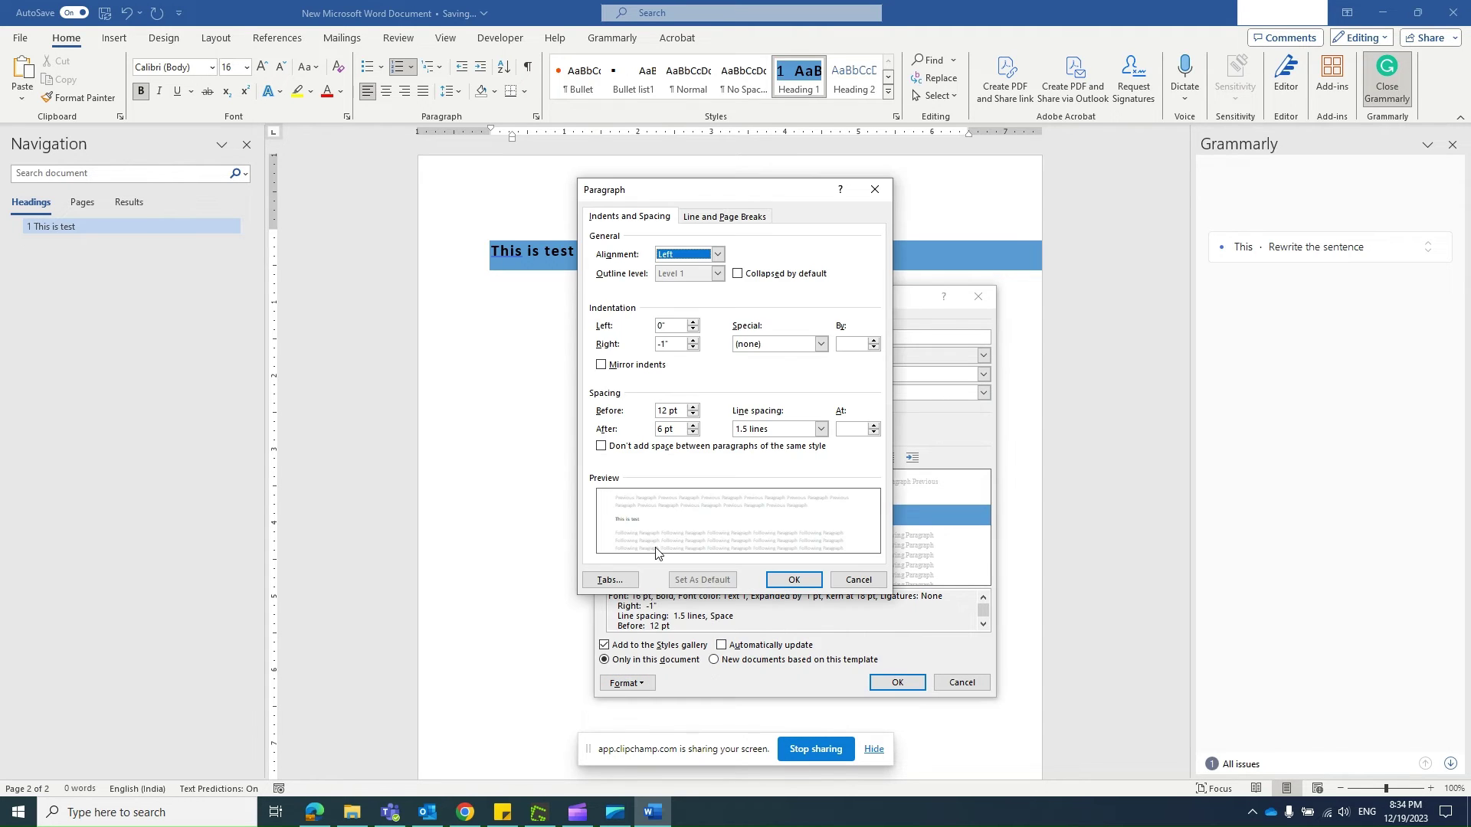
left_click(664, 326)
left_click(794, 580)
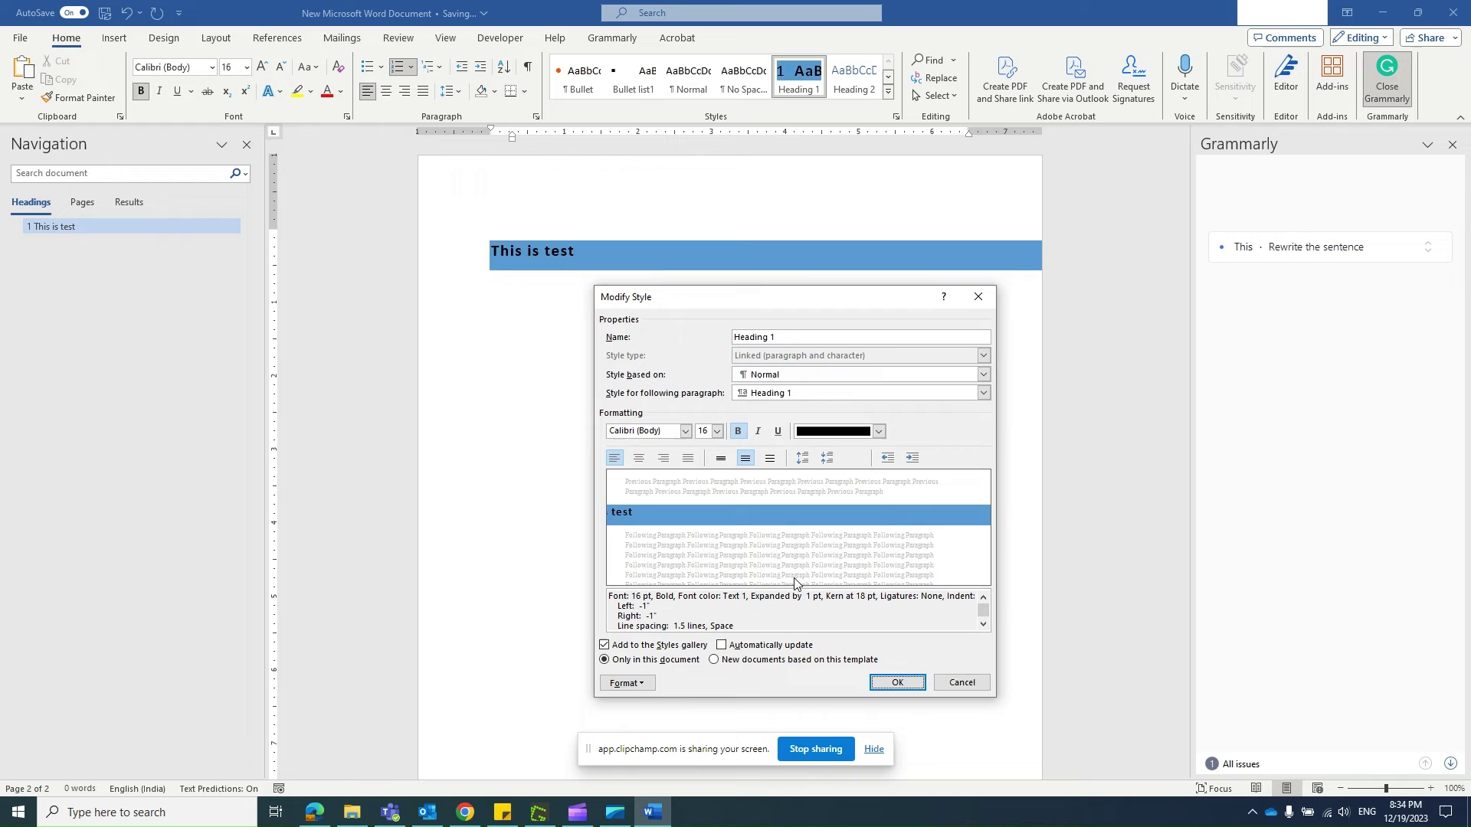
- Give Heading 1 a 1" first-line indent and save the style
left_click(627, 683)
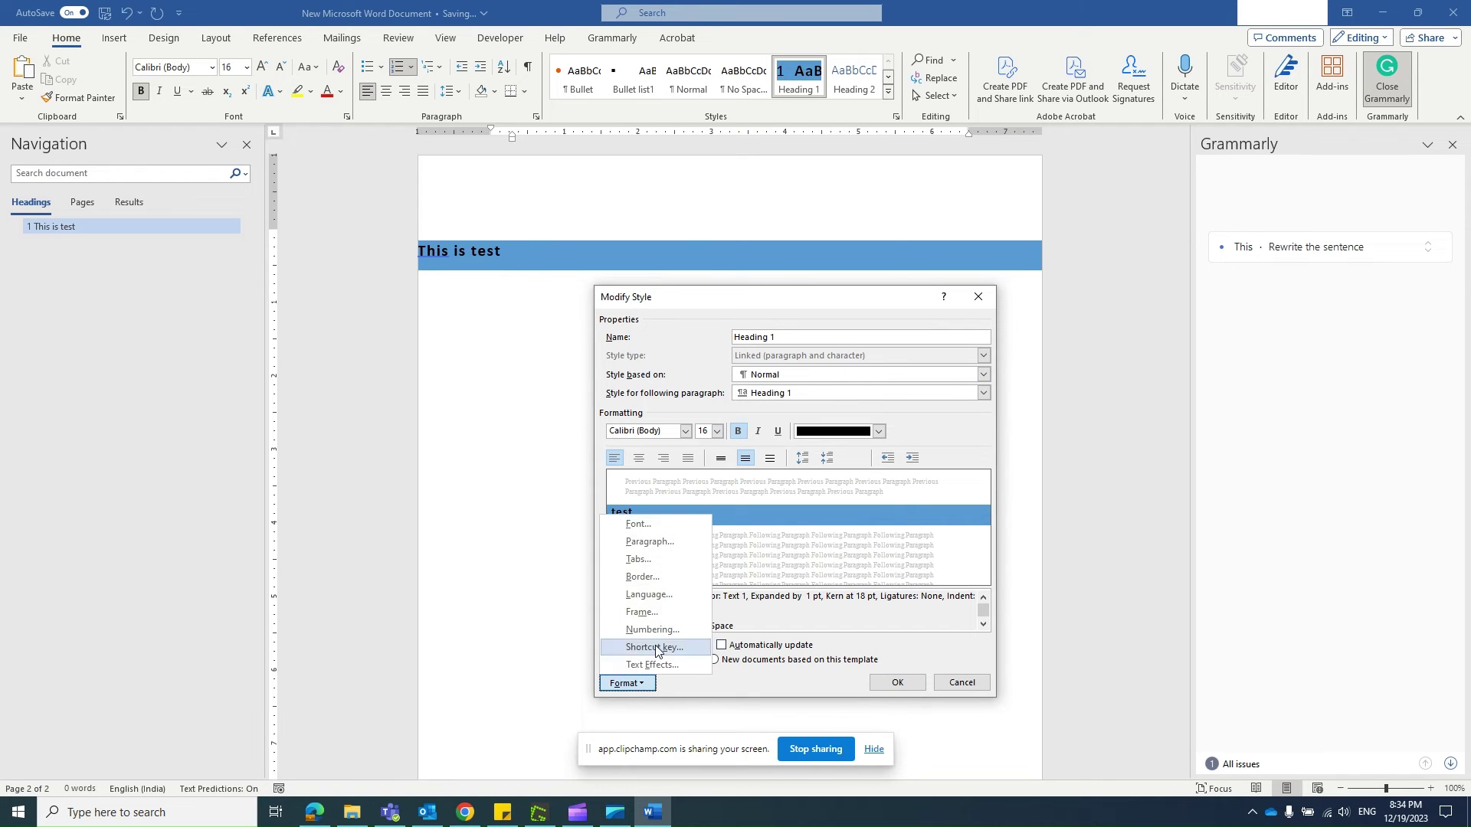
left_click(651, 547)
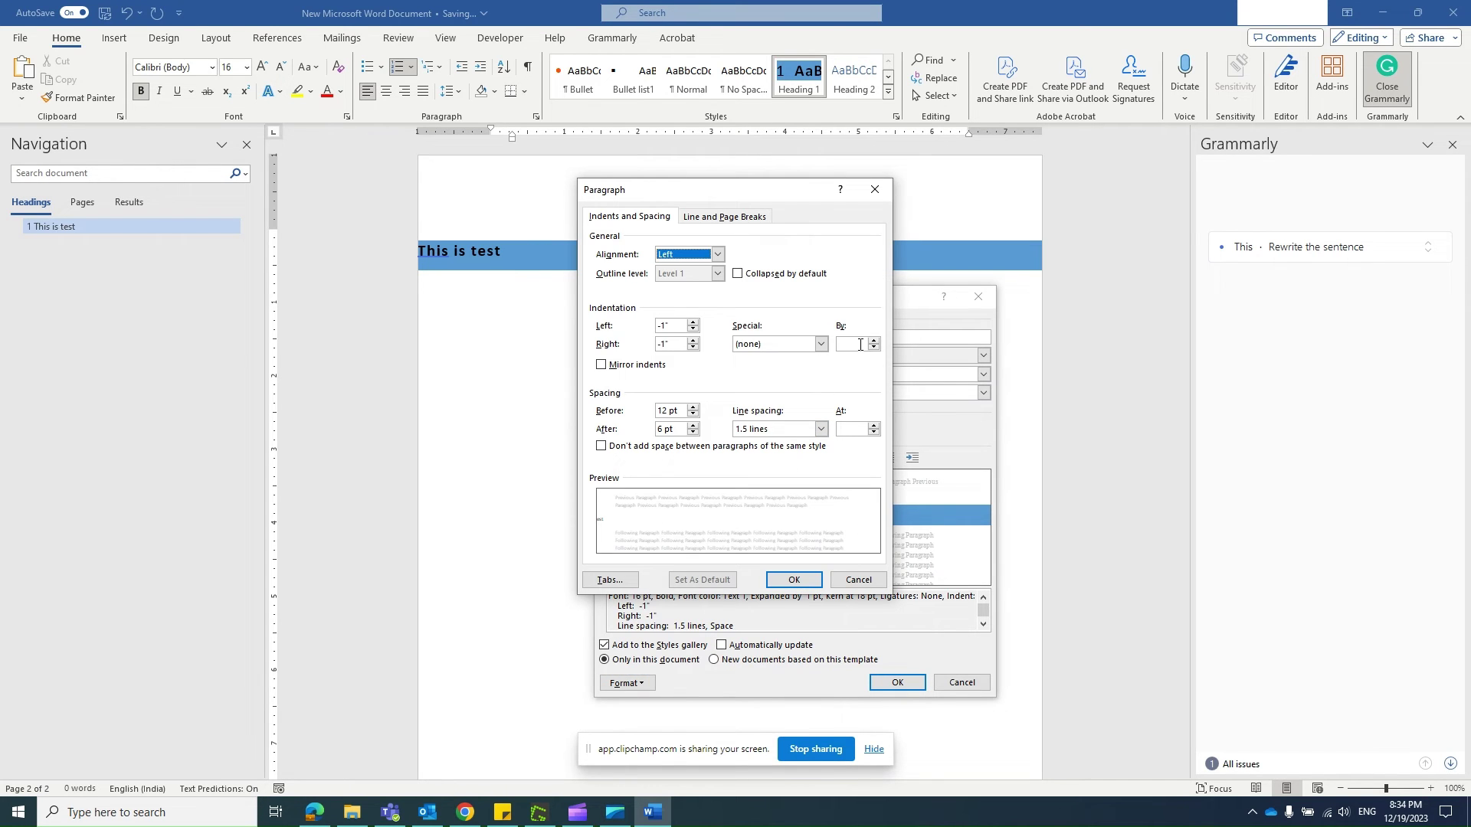
left_click(821, 344)
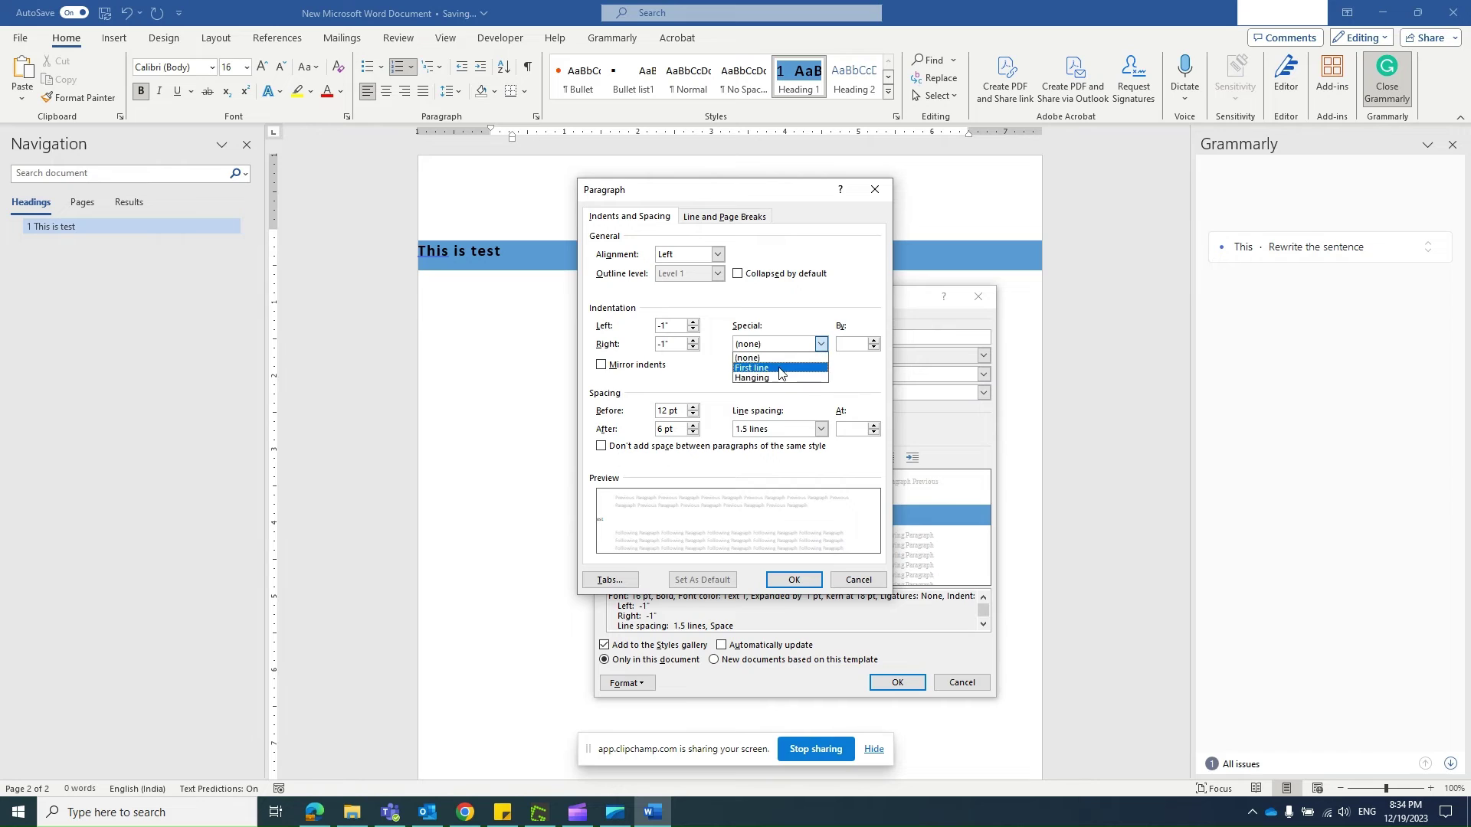
left_click(752, 368)
double_click(848, 344)
type("0.5")
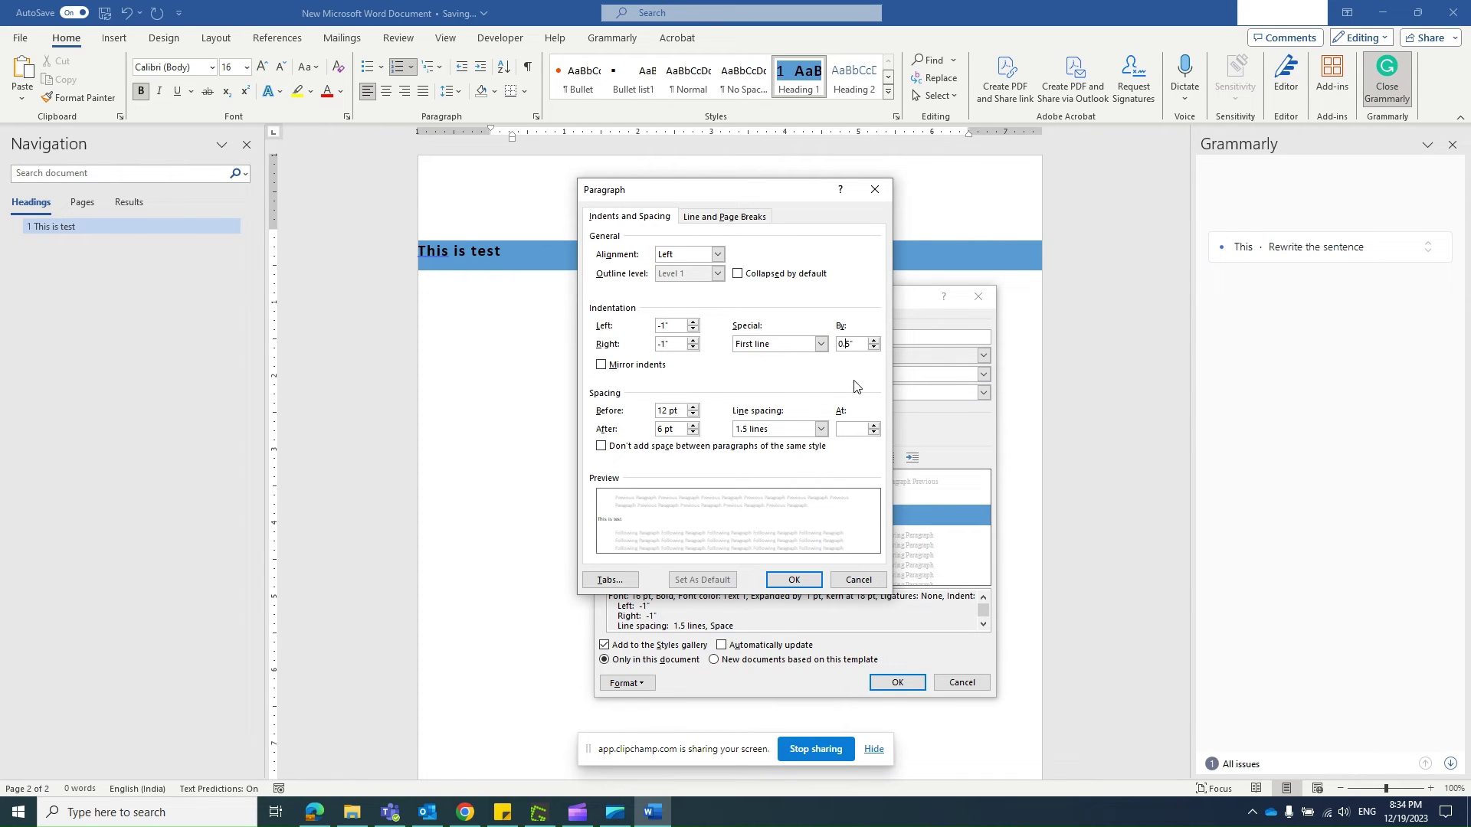
type("1")
left_click(794, 580)
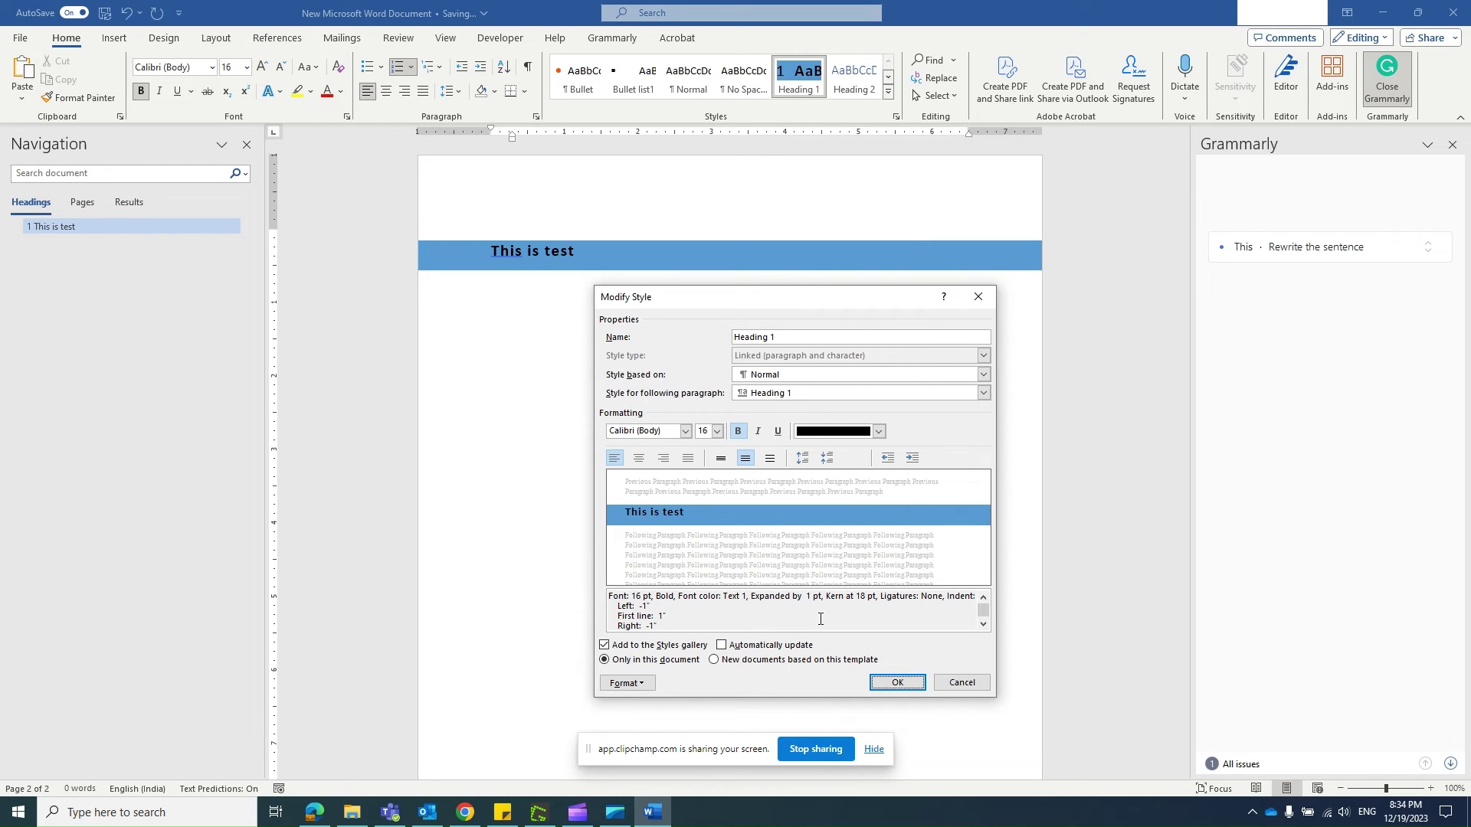
left_click(898, 684)
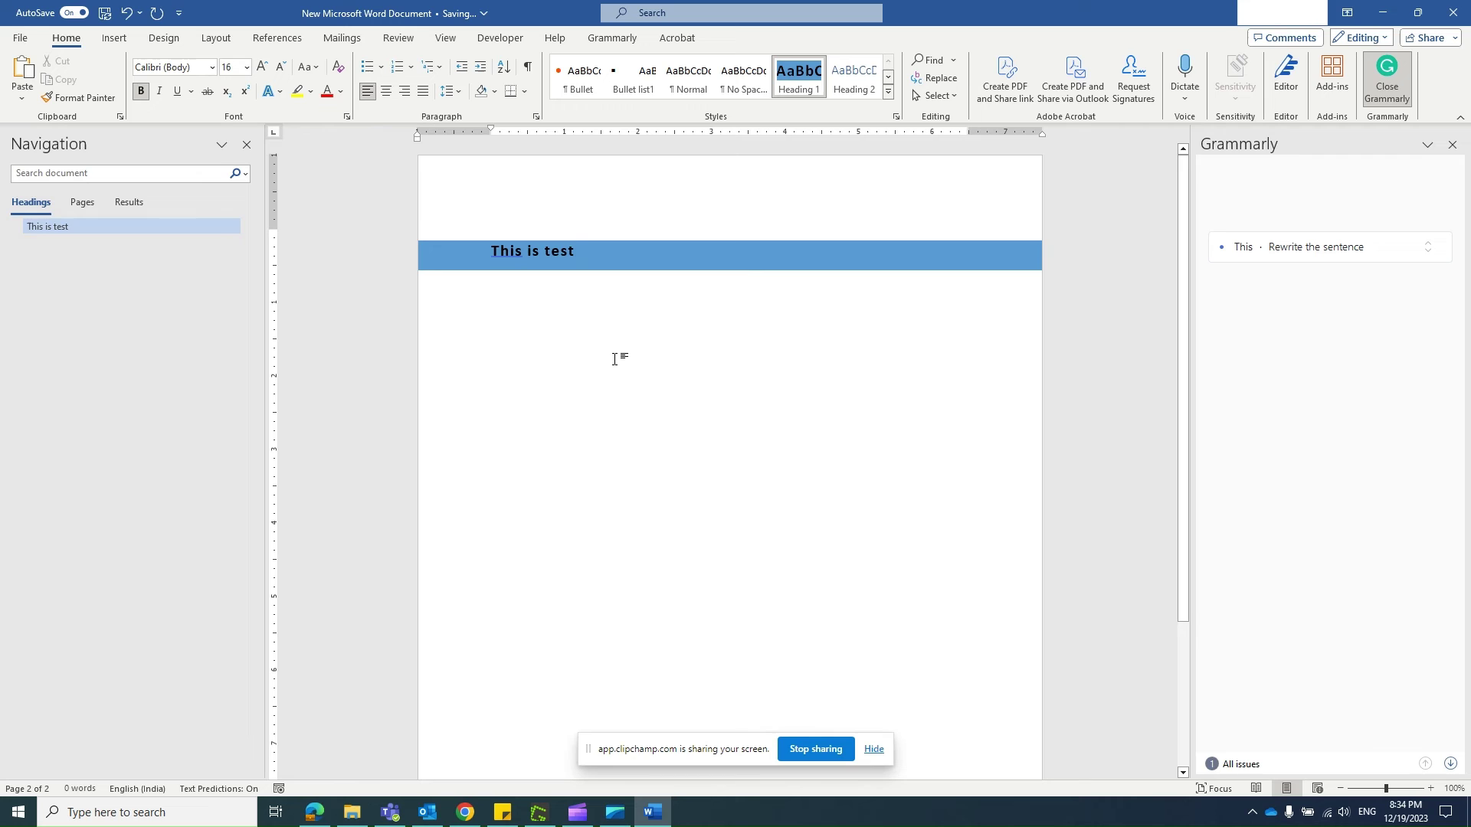
- Add a paragraph below the heading and set Normal as Heading 1's following paragraph style
key("Return")
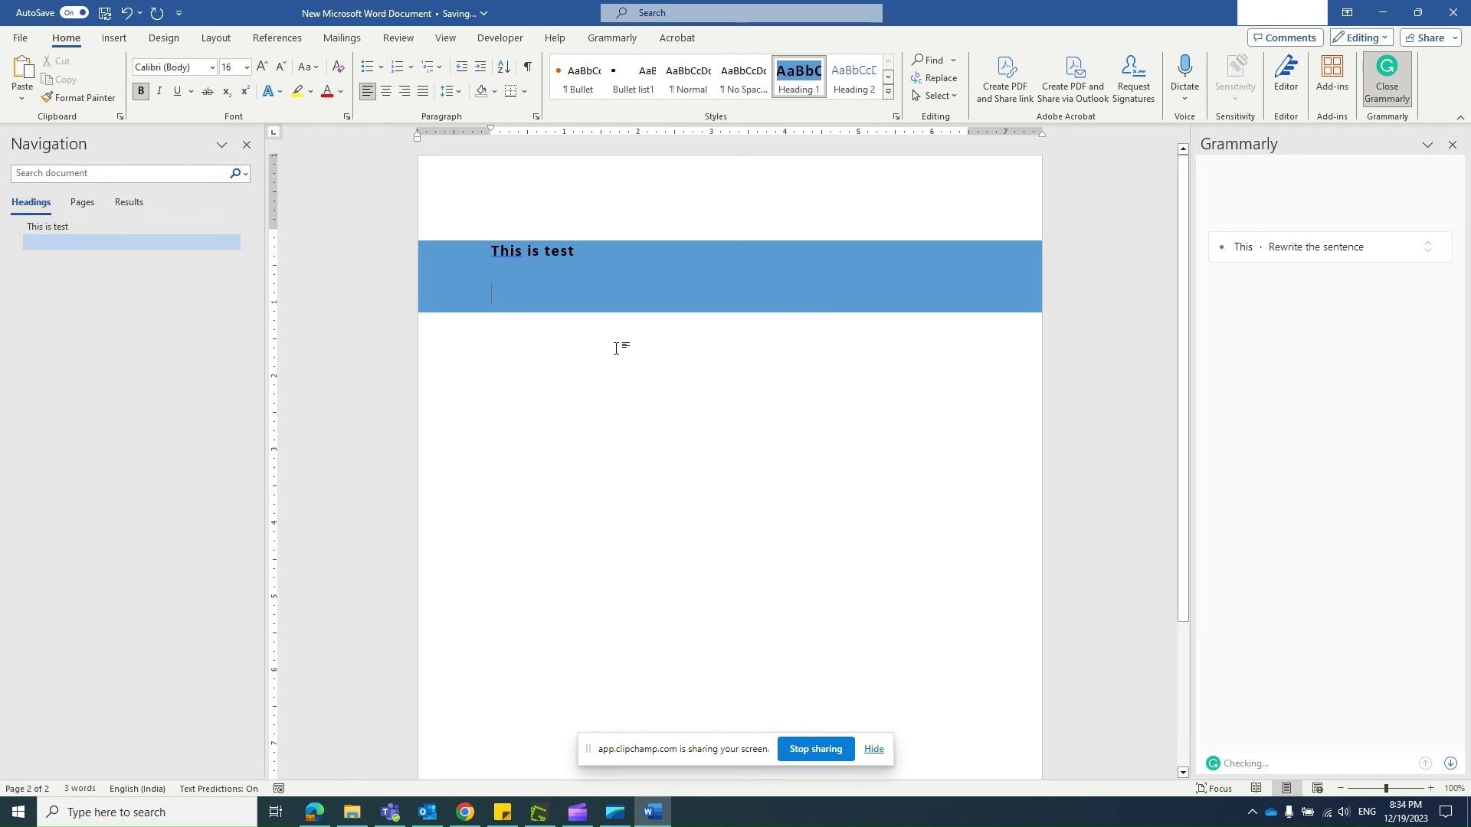
key("BackSpace")
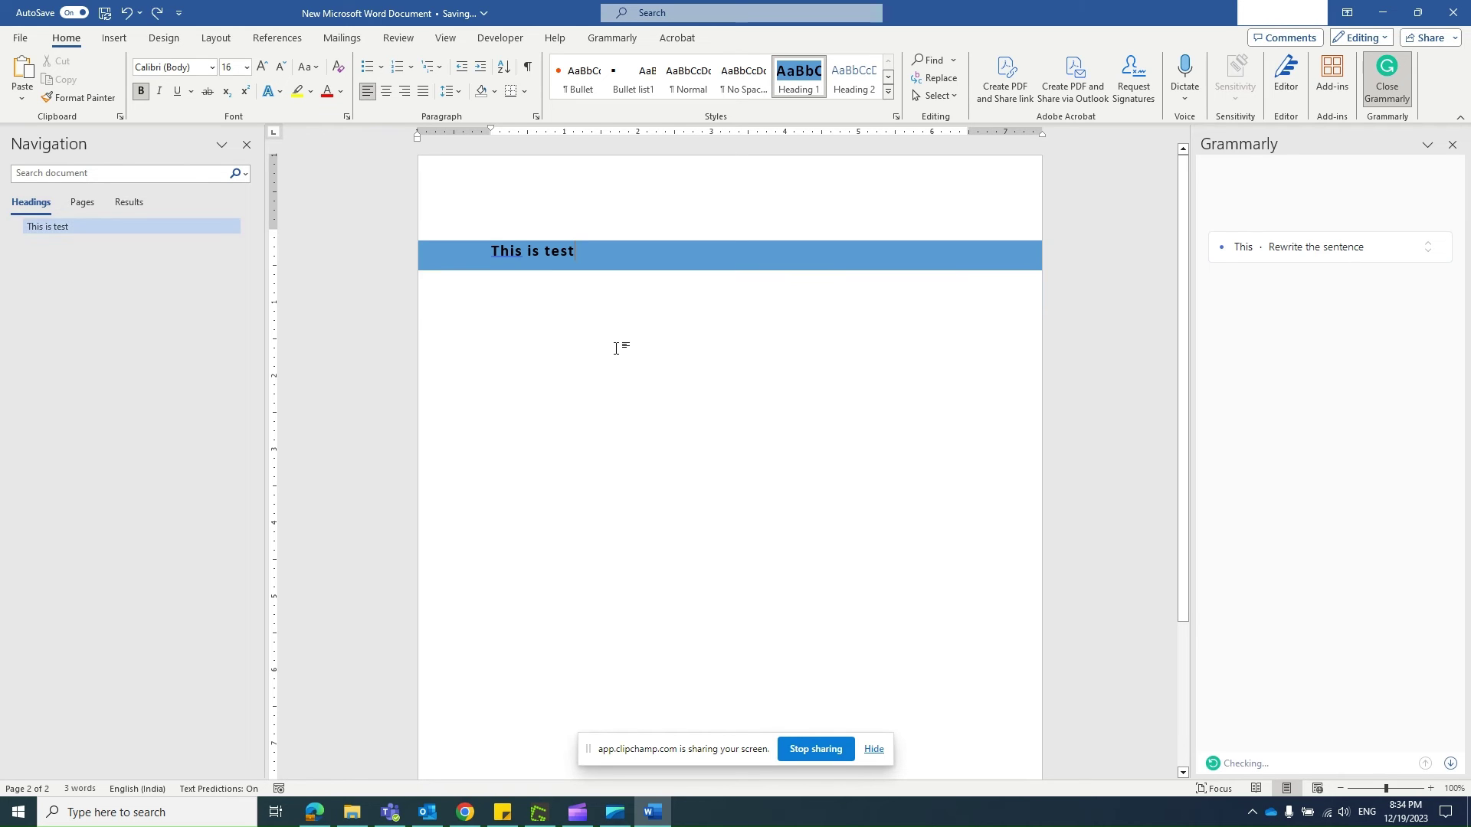
right_click(805, 87)
left_click(843, 113)
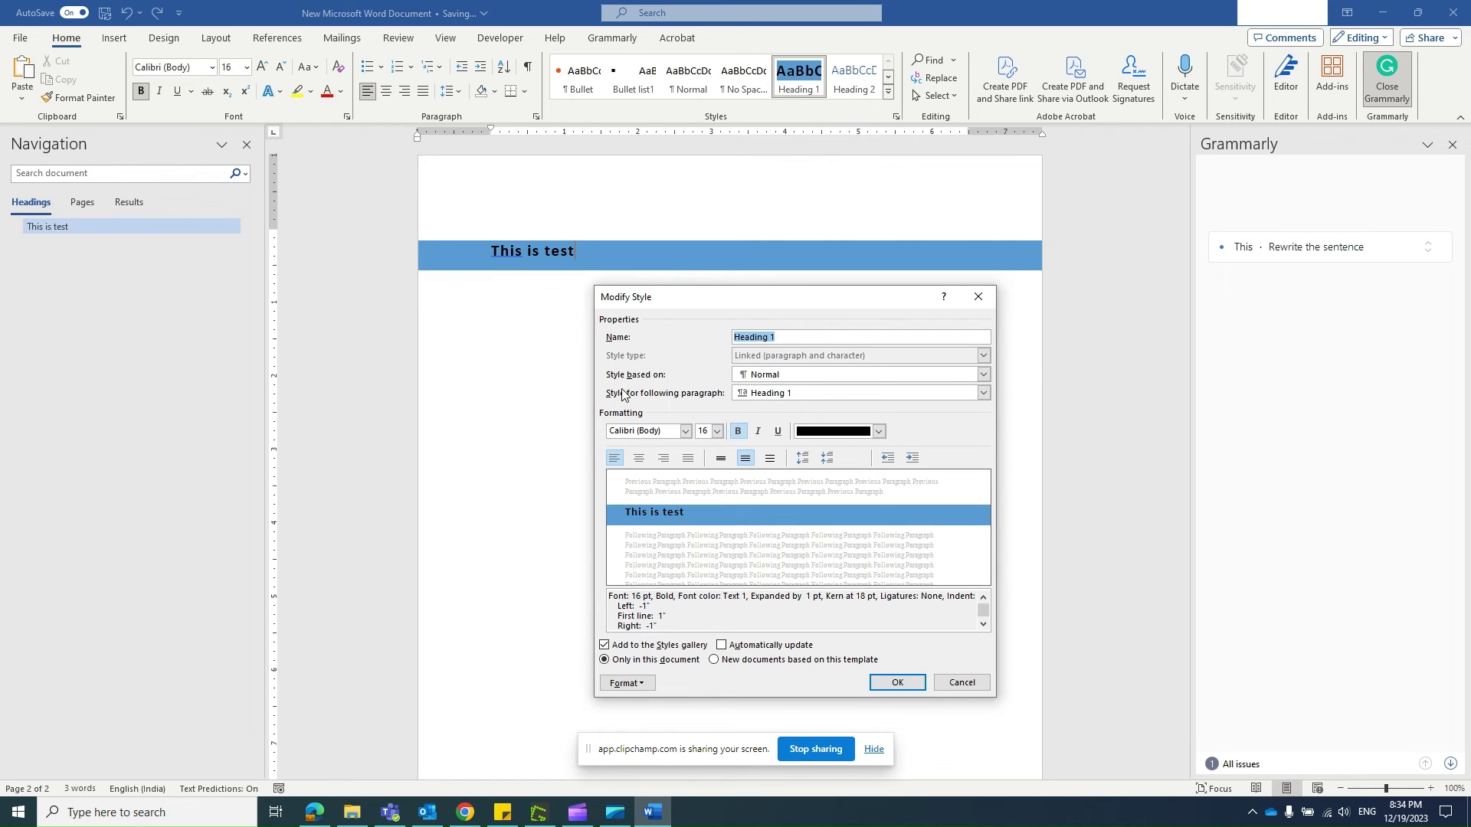
left_click(983, 394)
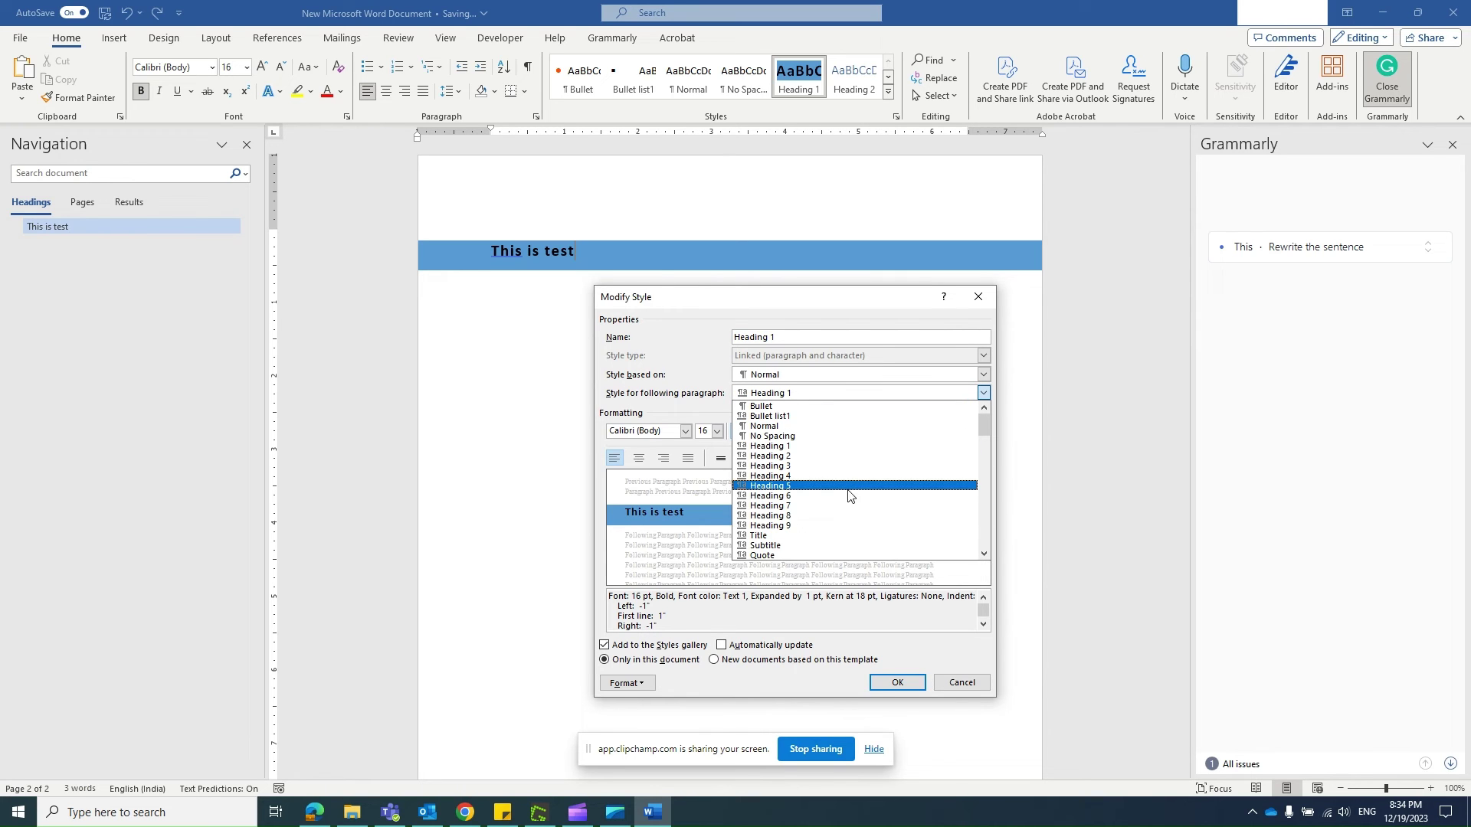
left_click(800, 426)
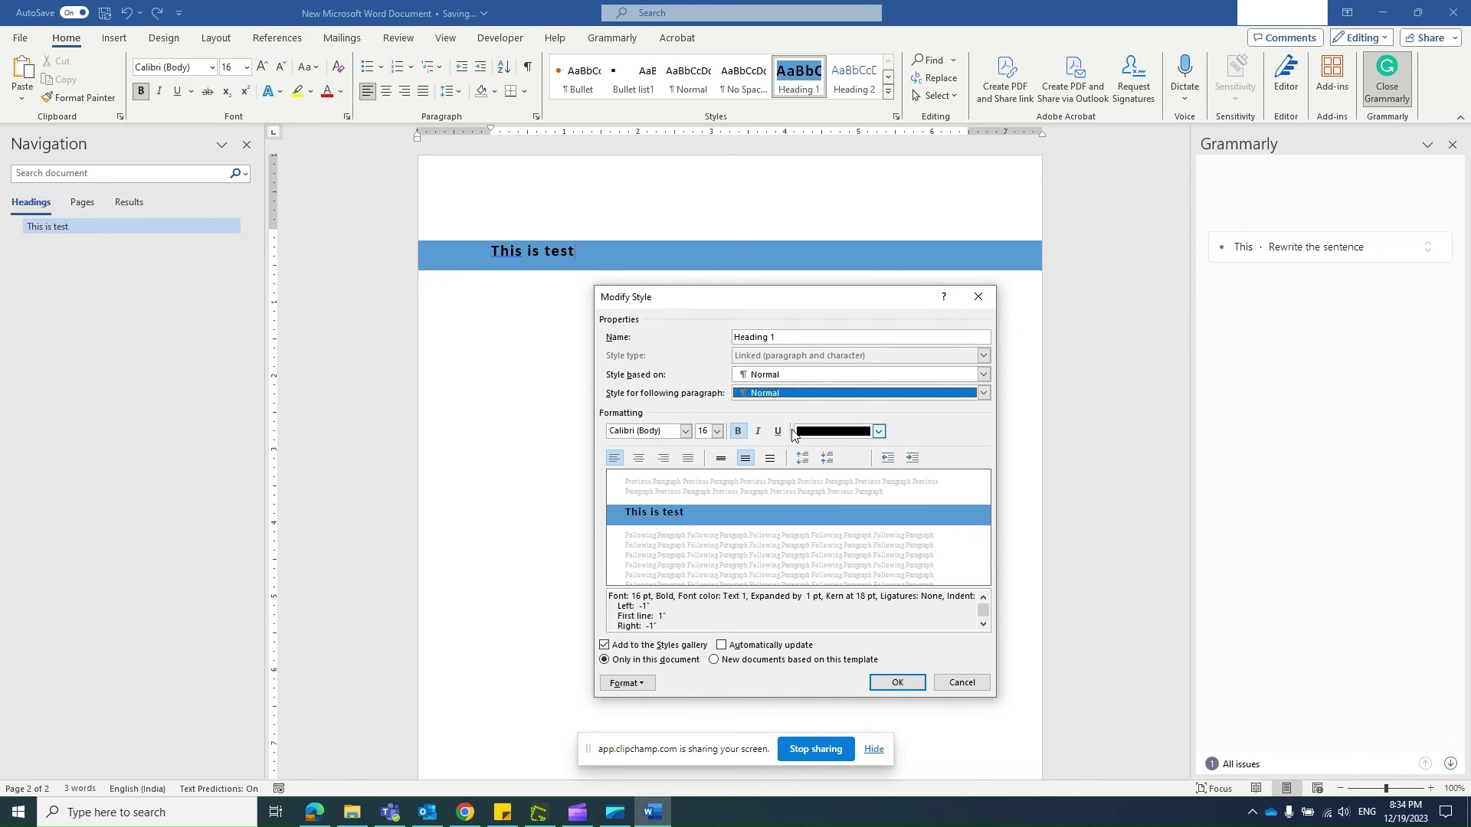
left_click(904, 682)
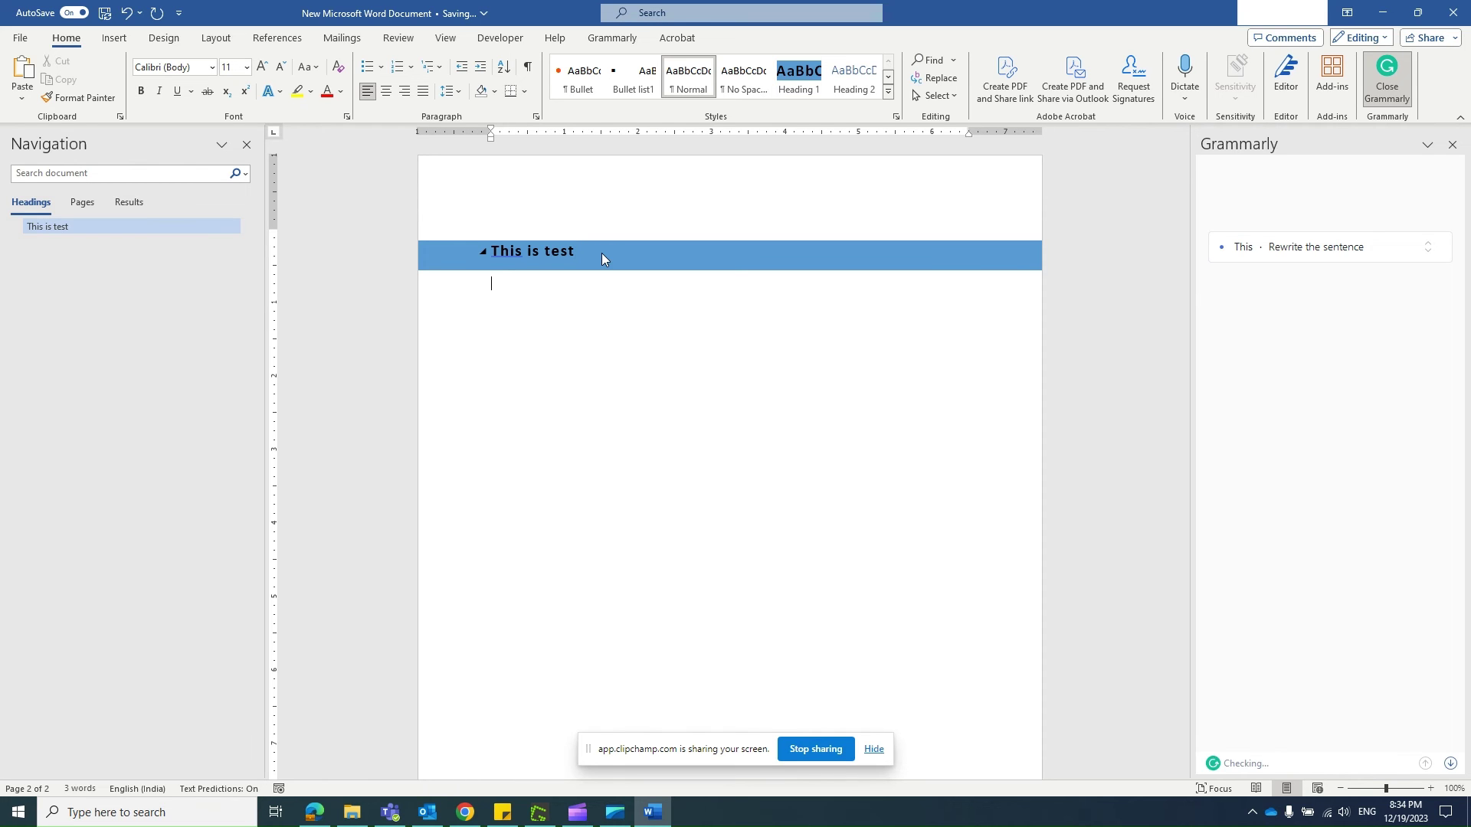
- Type body text 'djhjnkjsnkv', then add 'Try it out' as a Heading 1 line
type("djhjnkjsnkv")
key("Return")
type("Try it out")
left_click(805, 86)
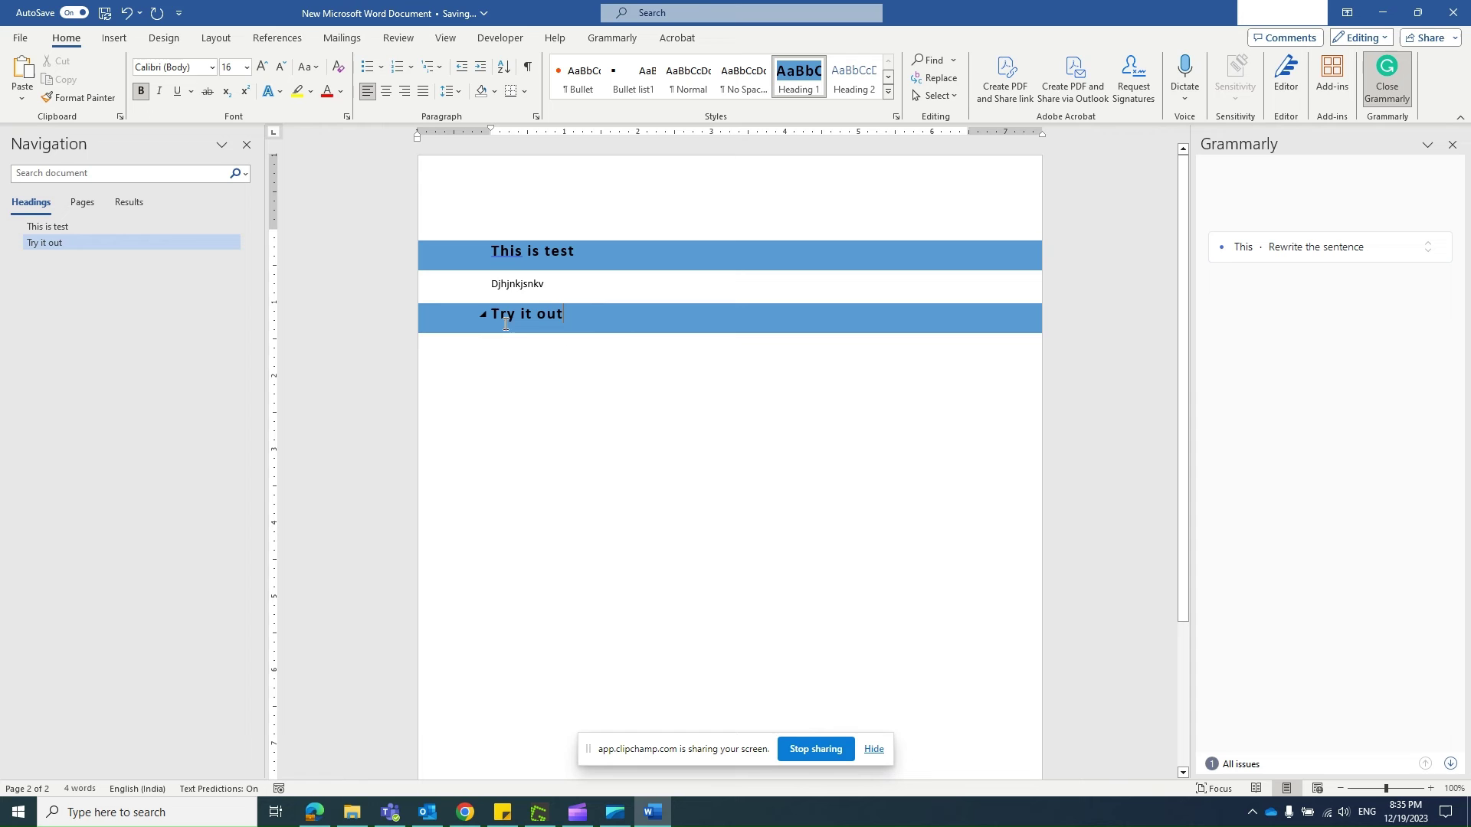
left_click(465, 812)
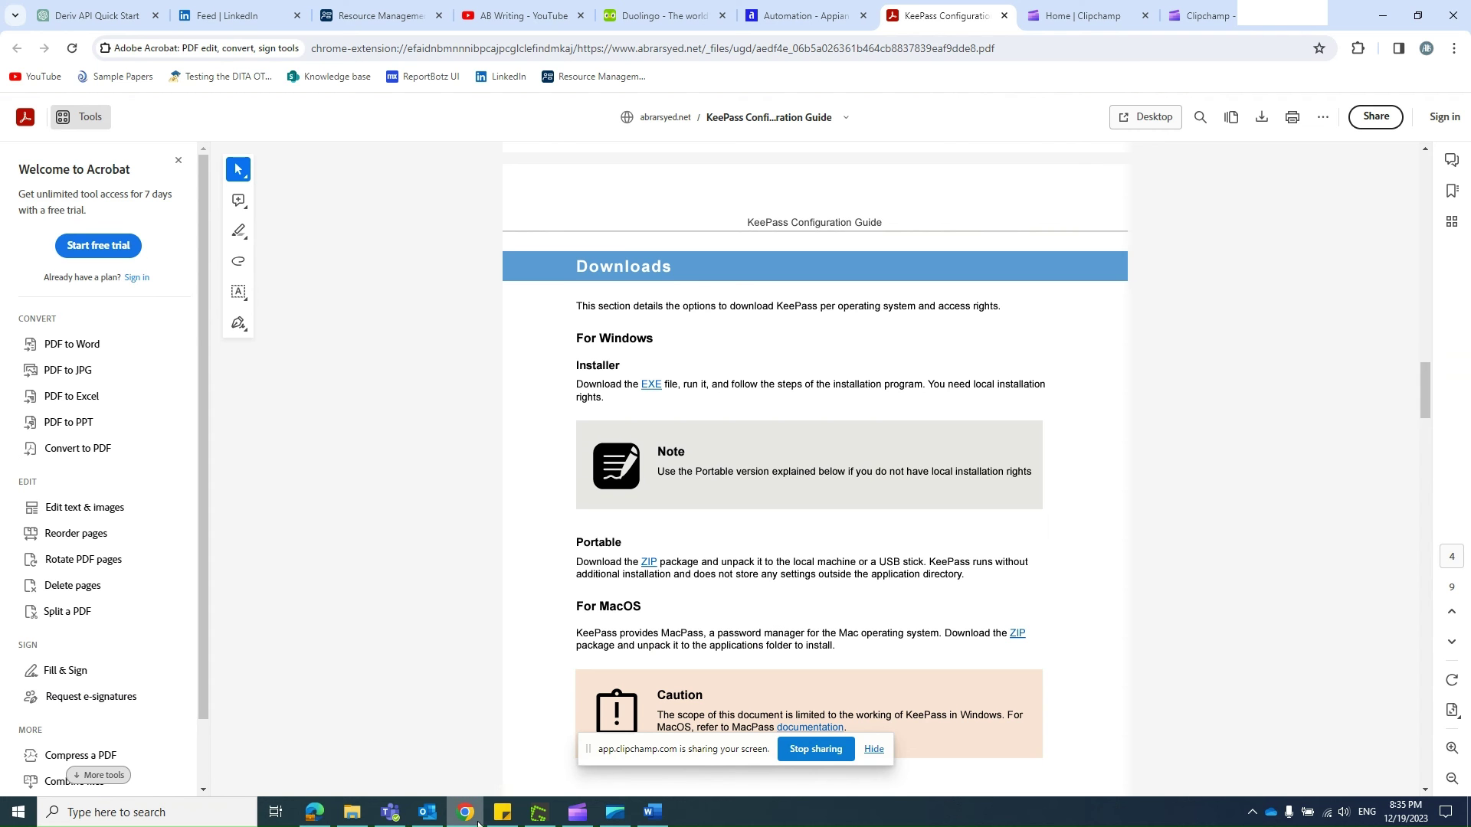
key("alt+Tab")
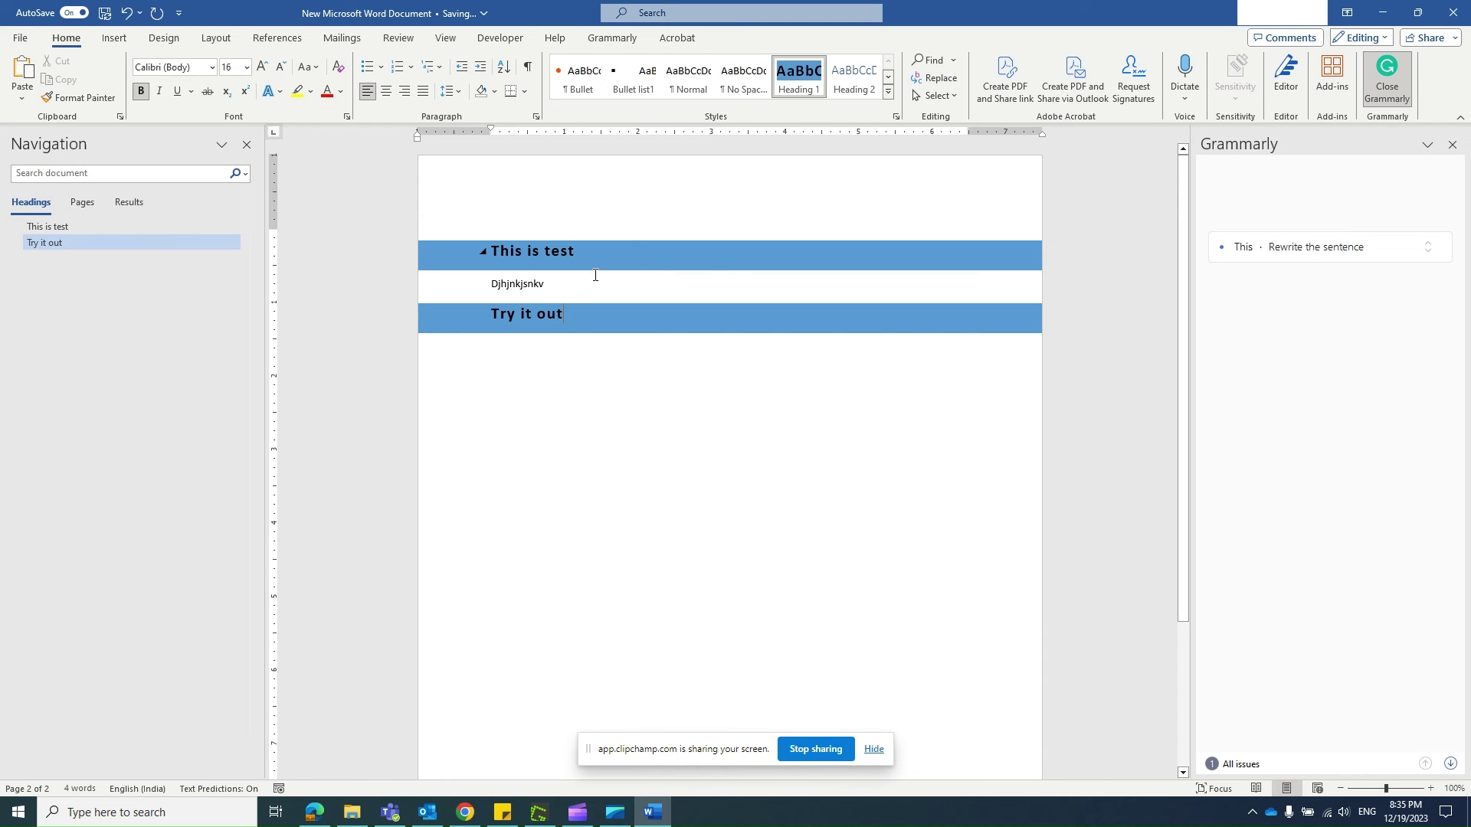
- Change the Heading 1 style's font colour to White, Background 1
right_click(799, 83)
left_click(829, 109)
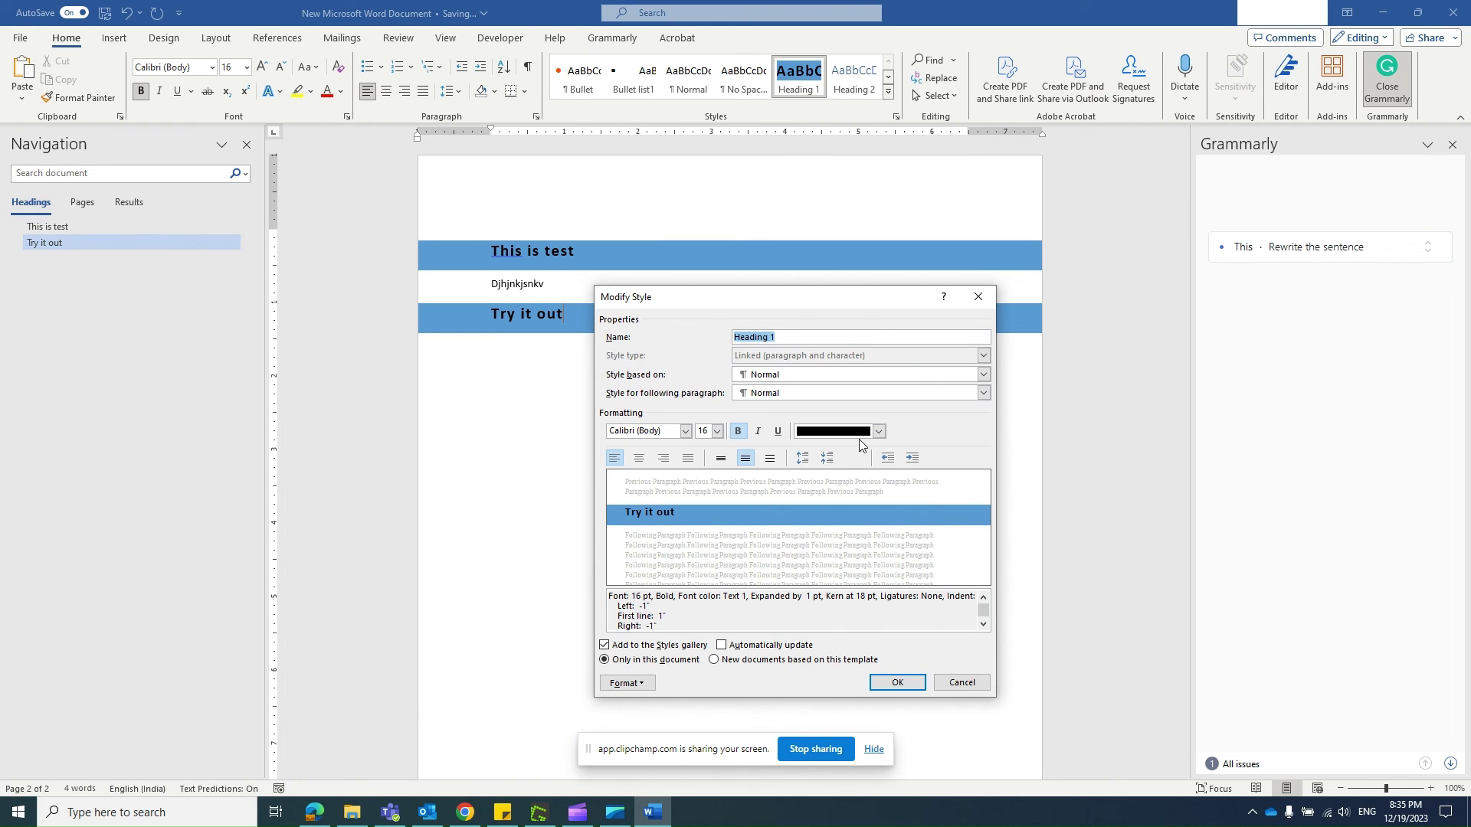
left_click(878, 432)
left_click(801, 493)
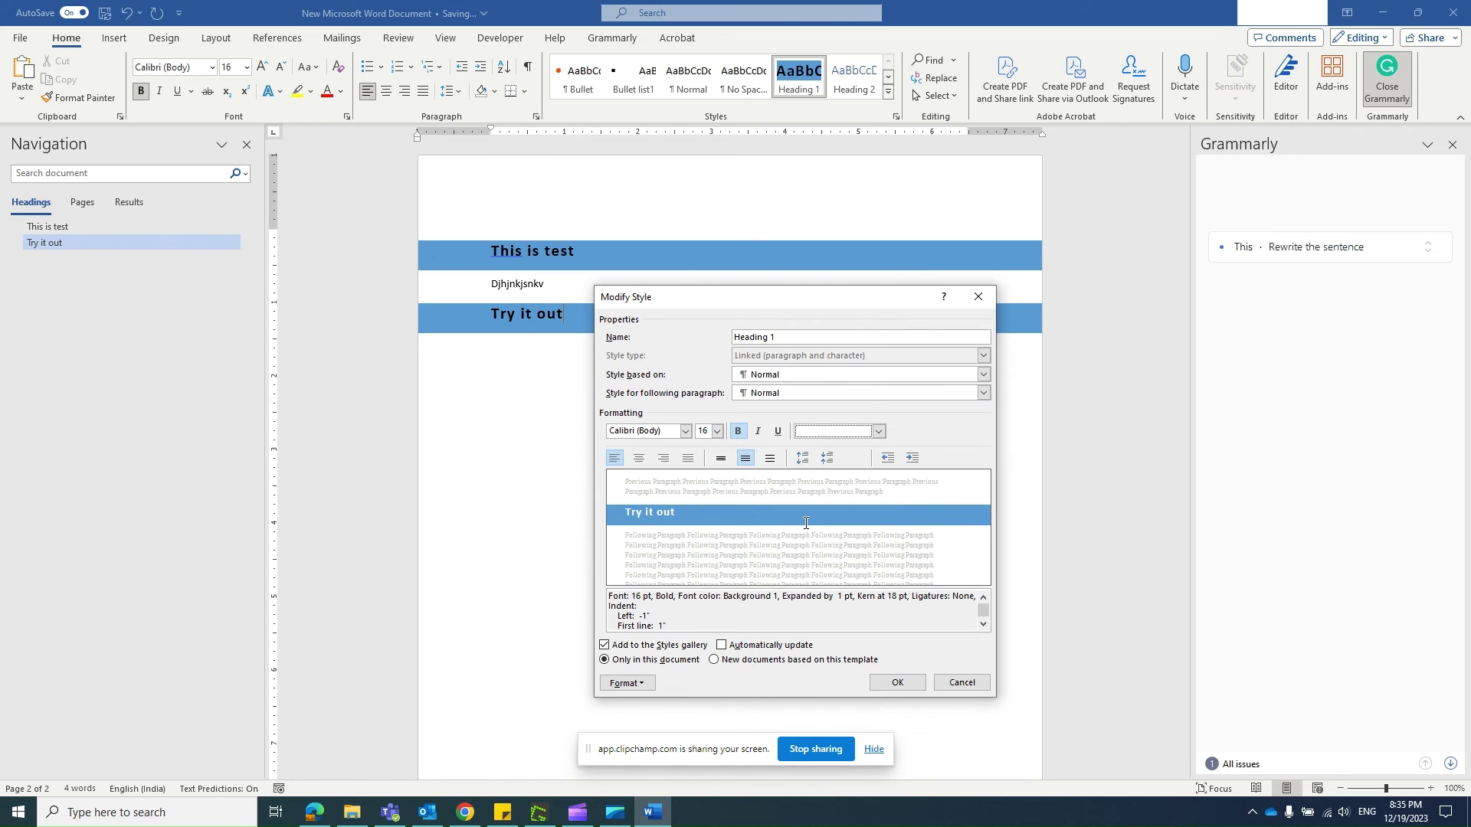
left_click(897, 683)
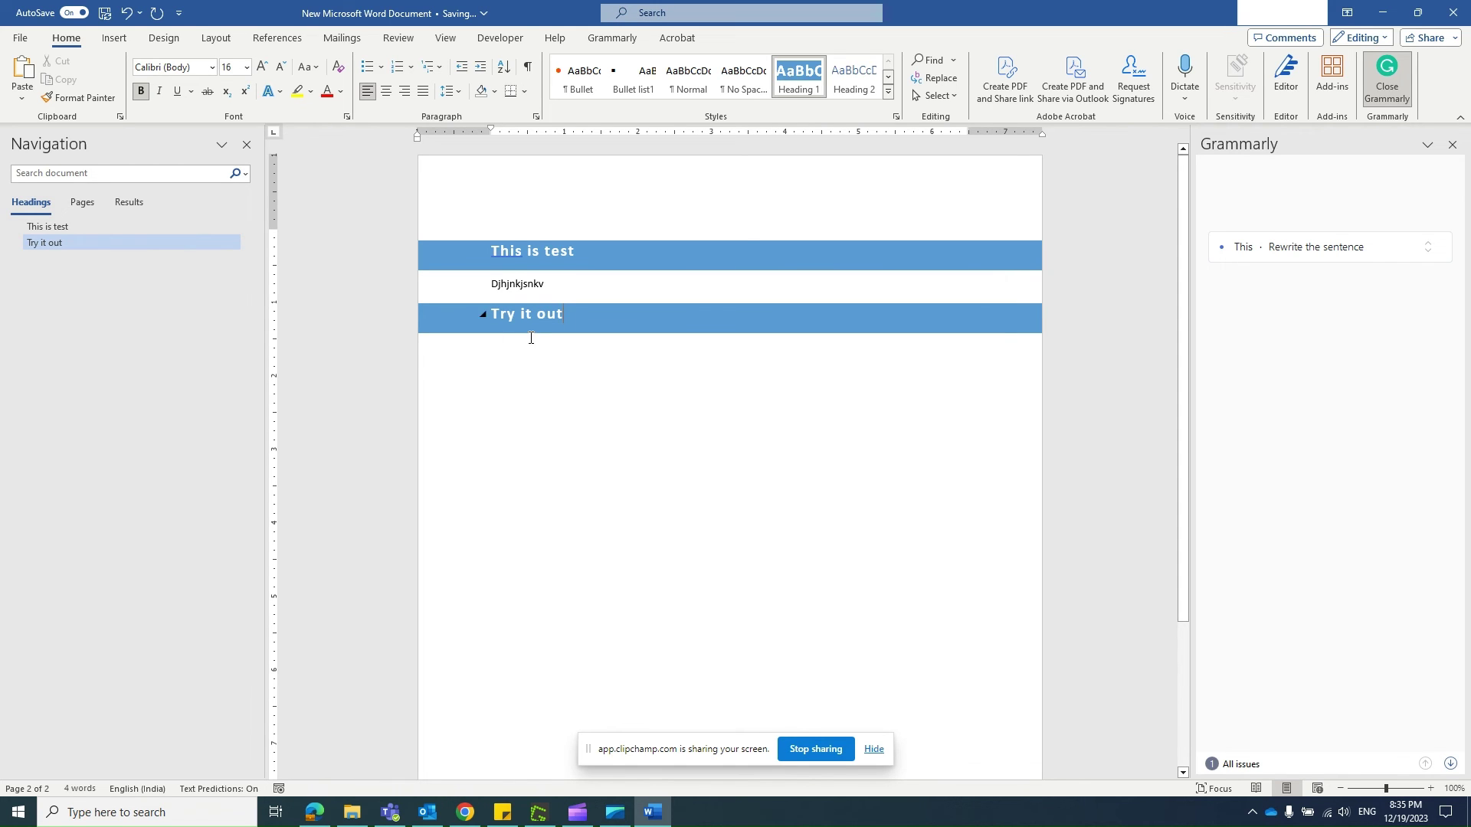
- Add an empty Normal paragraph after the 'Try it out' heading
key("Return")
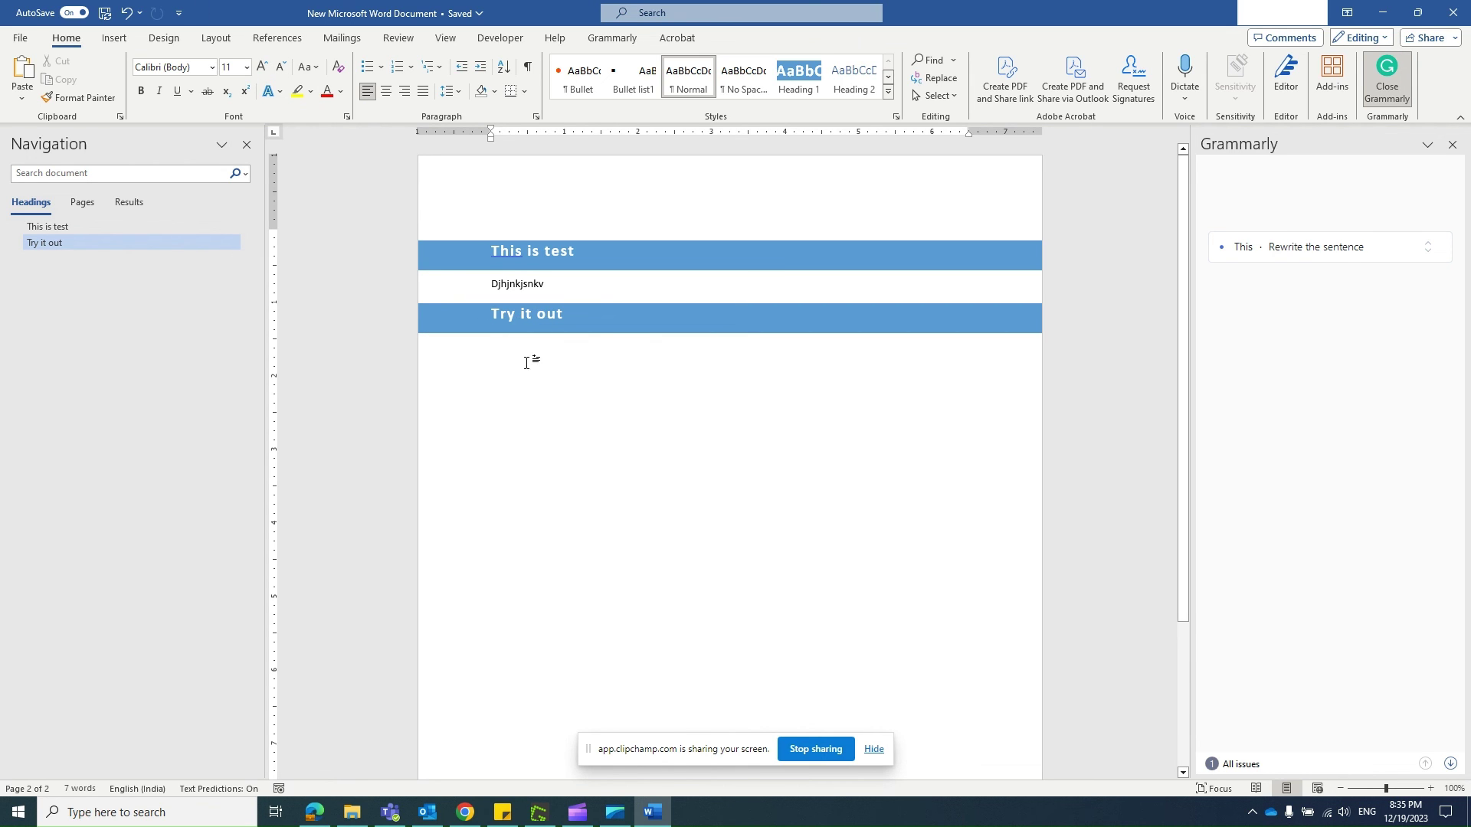
- Open the Modify Style dialog for Subtle Emphasis from the expanded Styles gallery
left_click(888, 91)
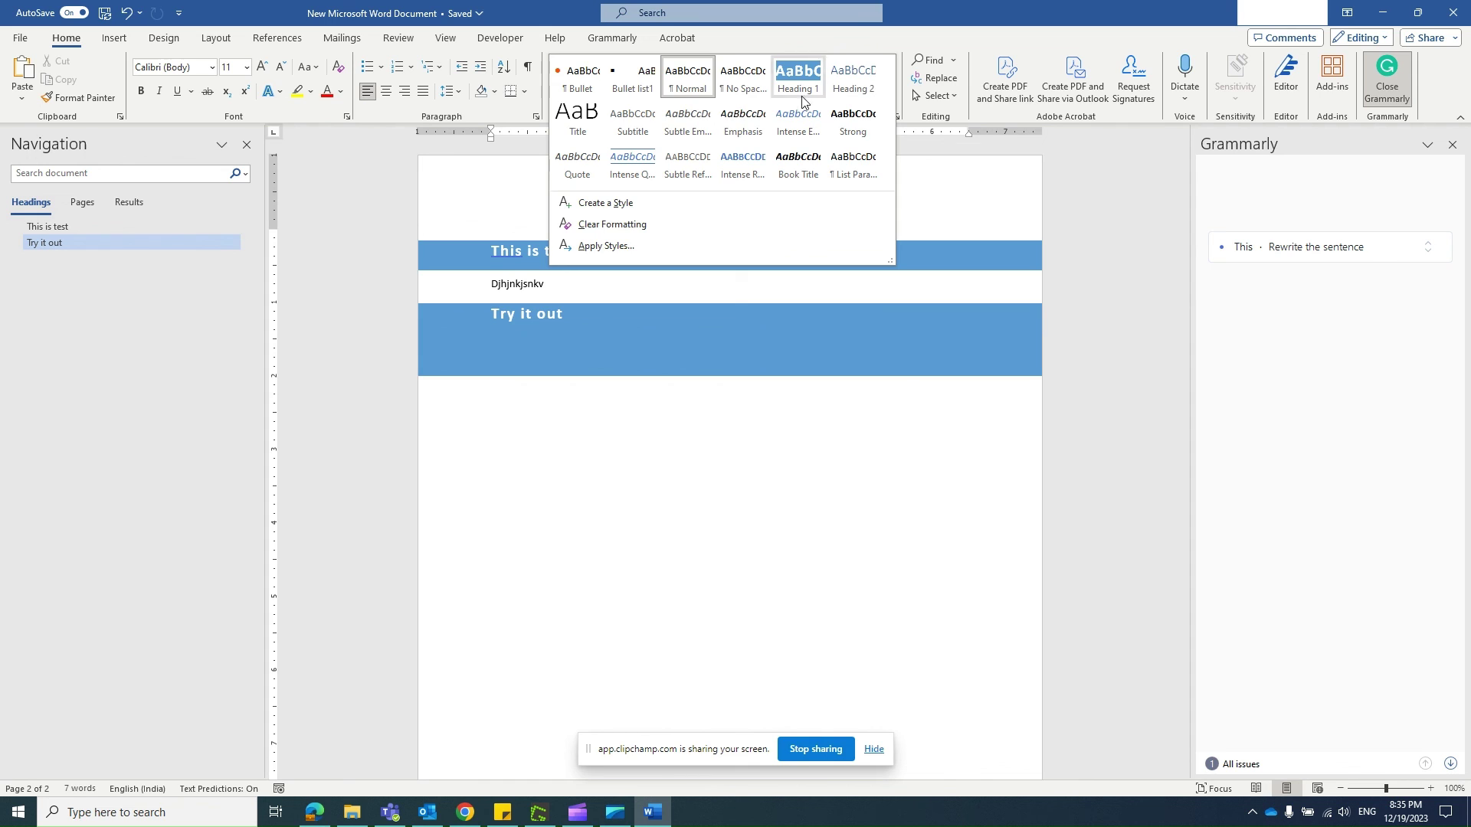
right_click(701, 116)
left_click(736, 134)
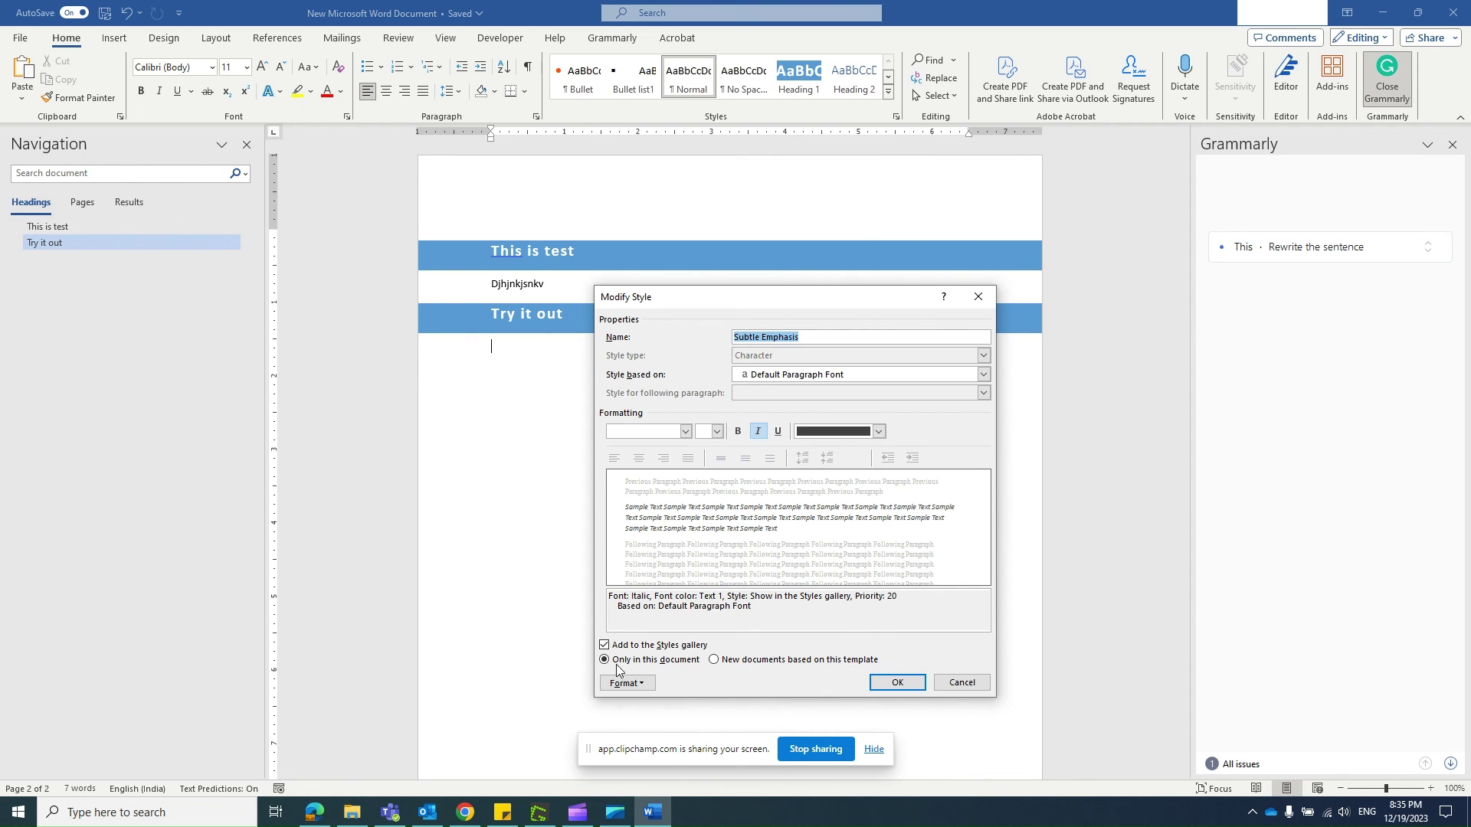